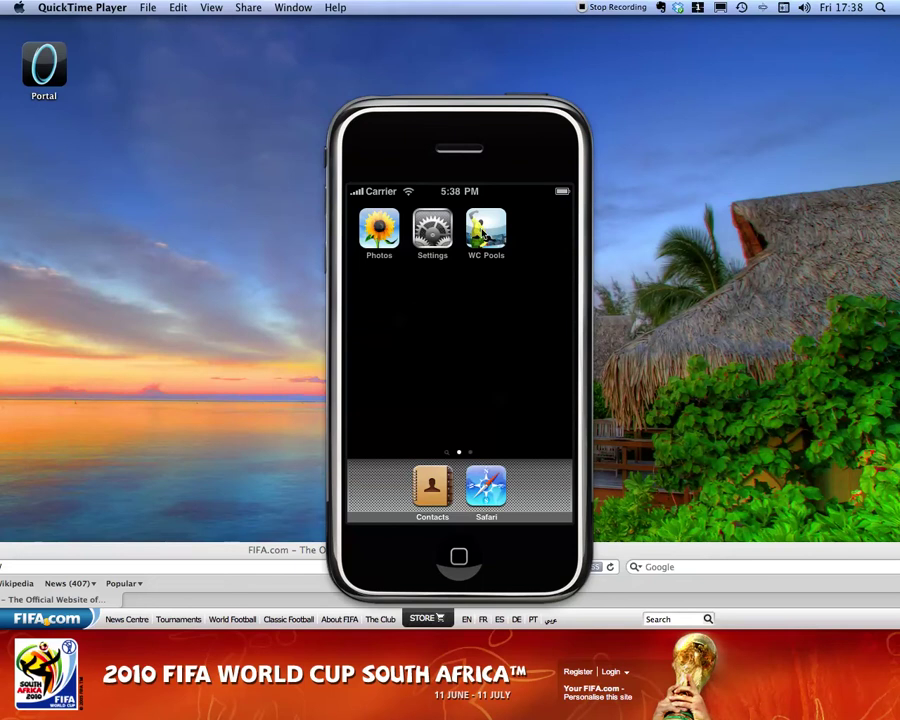
- Launch WC Pools and log in, re-entering the password after the wrong-password error
{"action": "left_click", "coordinate": [486, 230]}
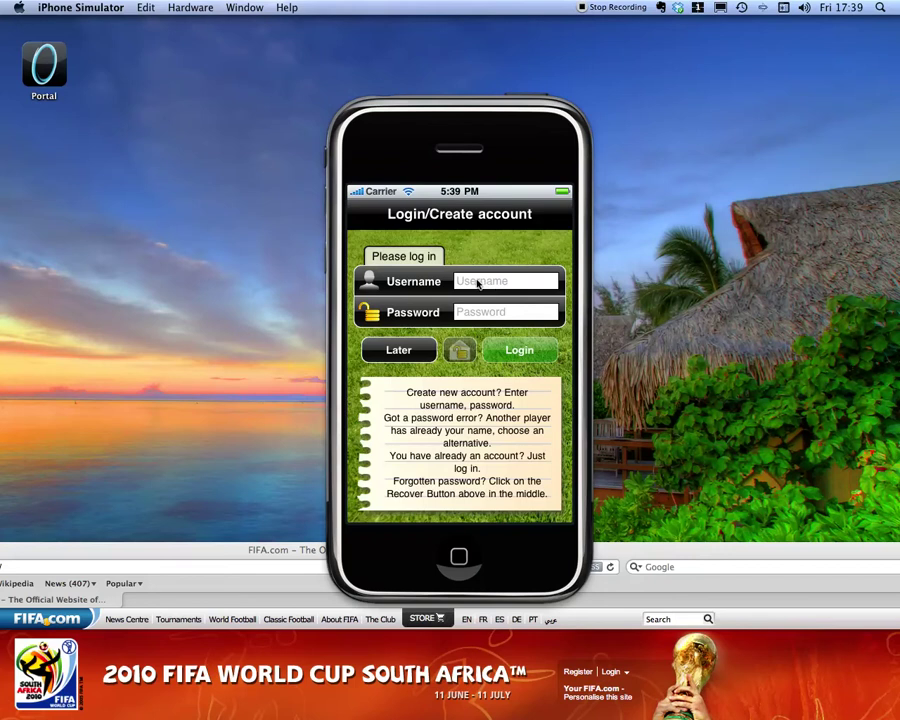
{"action": "left_click", "coordinate": [478, 283]}
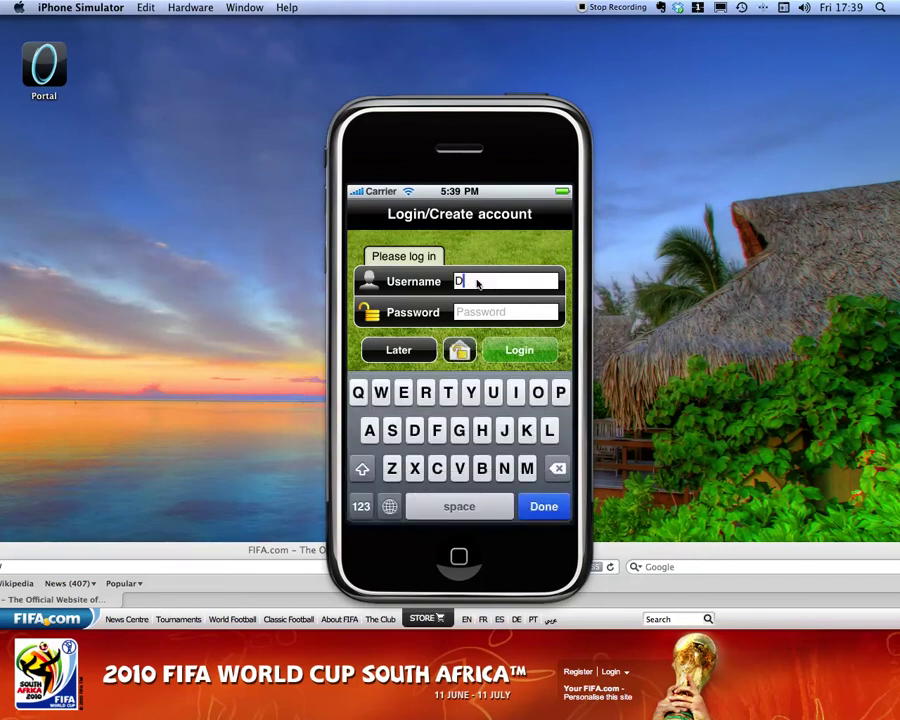
{"action": "left_click", "coordinate": [470, 312]}
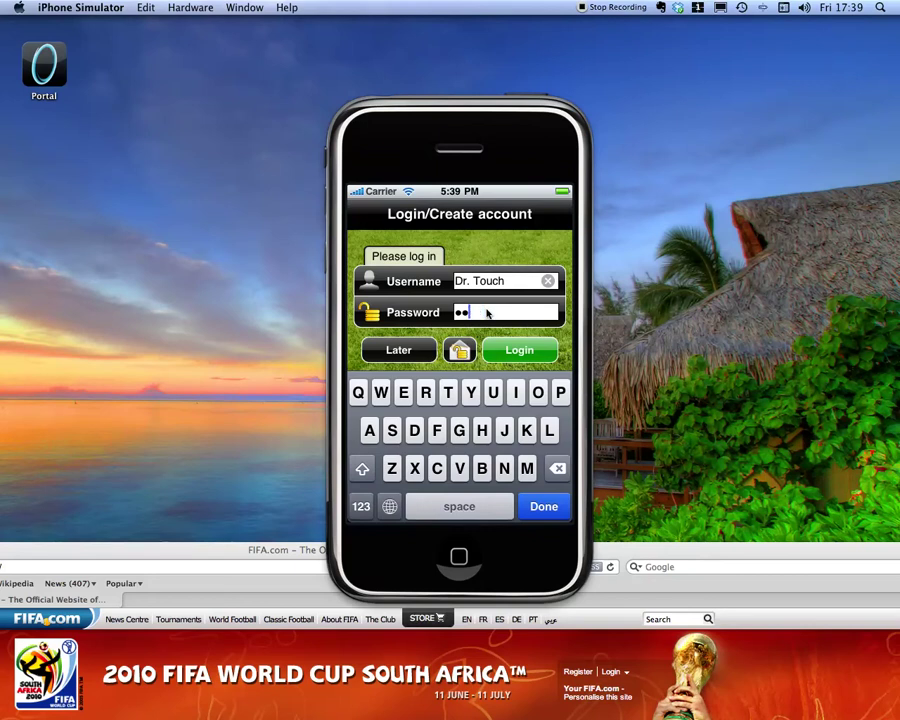
{"action": "left_click", "coordinate": [519, 350]}
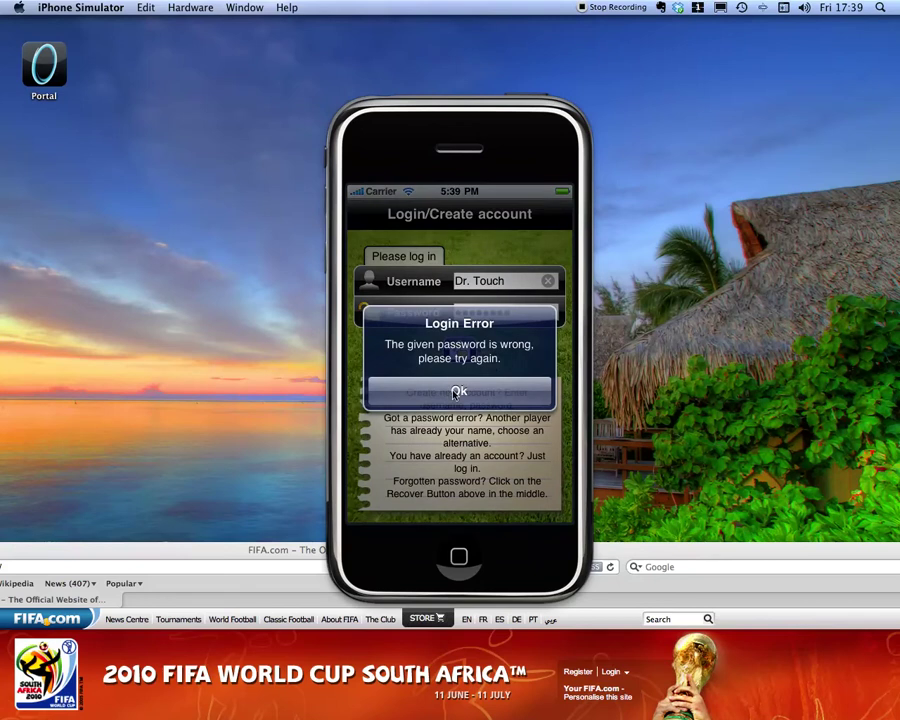
{"action": "left_click", "coordinate": [458, 392]}
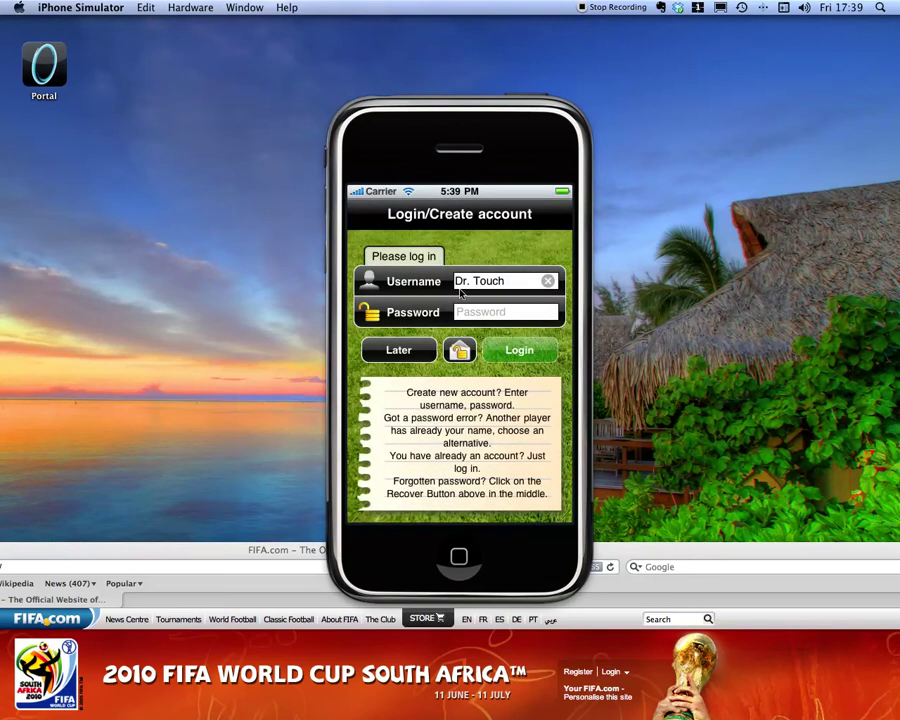
{"action": "left_click", "coordinate": [478, 313]}
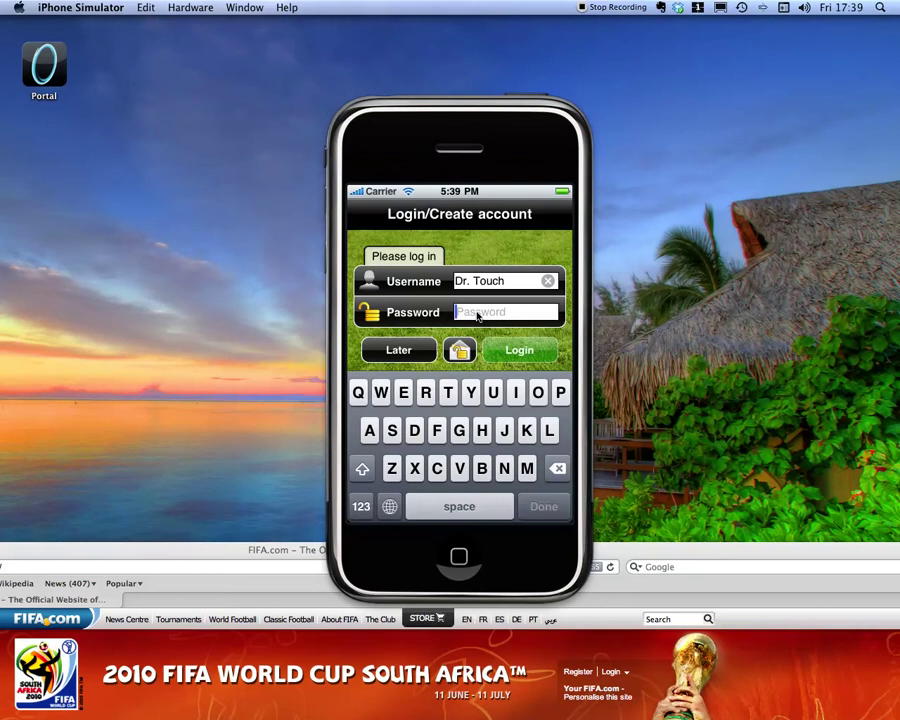
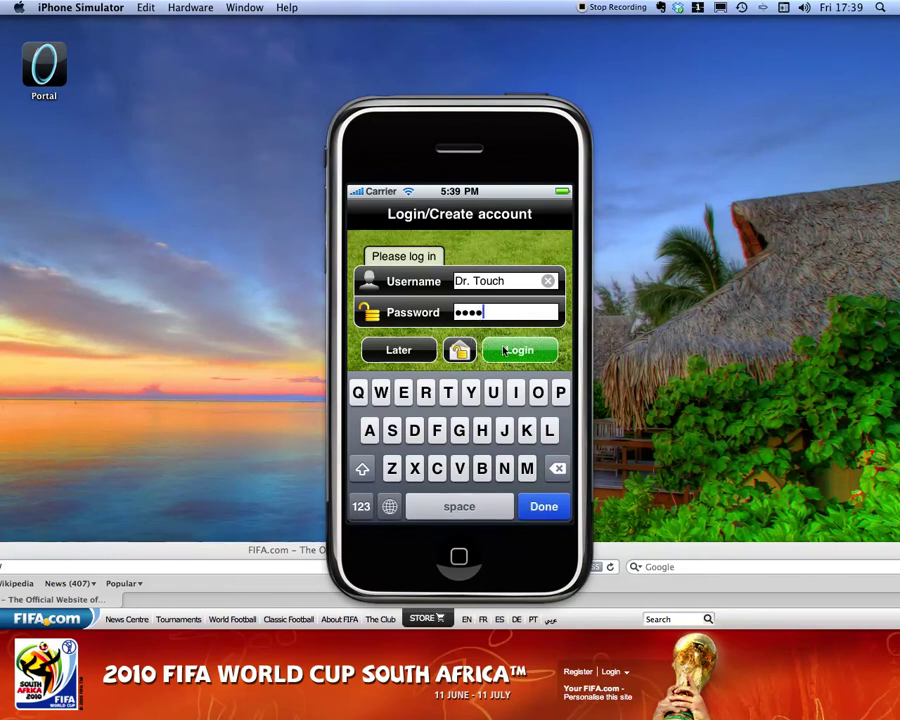
{"action": "left_click", "coordinate": [517, 350]}
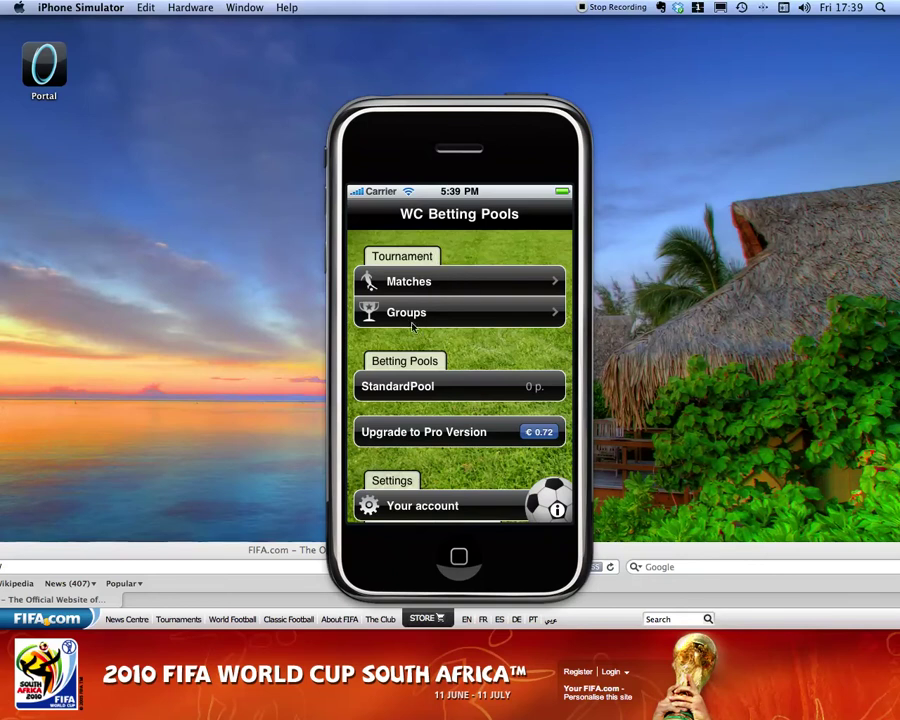
{"action": "left_click", "coordinate": [470, 281]}
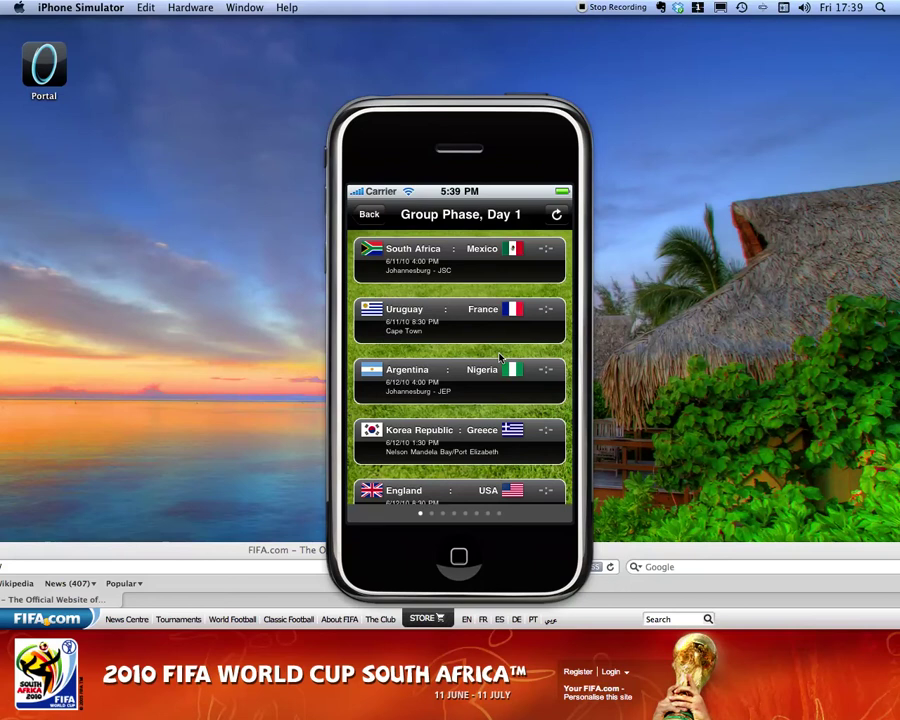
{"action": "left_click_drag", "start_coordinate": [533, 420], "coordinate": [499, 289]}
{"action": "mouse_move", "coordinate": [499, 450]}
{"action": "left_mouse_down"}
{"action": "mouse_move", "coordinate": [499, 250]}
{"action": "mouse_move", "coordinate": [481, 480]}
{"action": "left_mouse_up"}
{"action": "left_click_drag", "start_coordinate": [481, 300], "coordinate": [481, 480]}
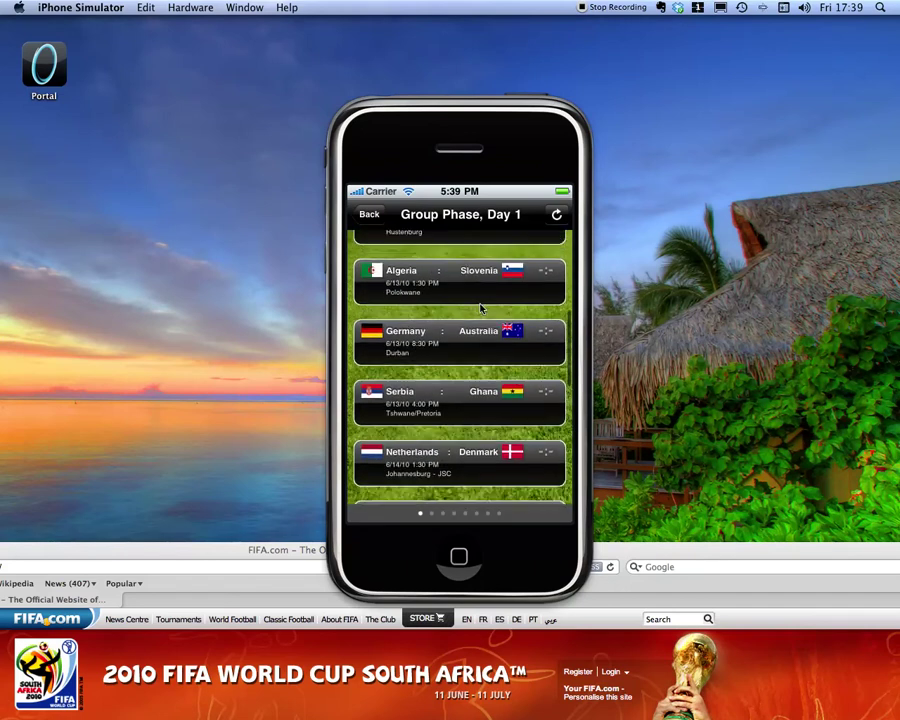
{"action": "left_click_drag", "start_coordinate": [481, 300], "coordinate": [481, 420]}
{"action": "left_click_drag", "start_coordinate": [481, 268], "coordinate": [543, 480]}
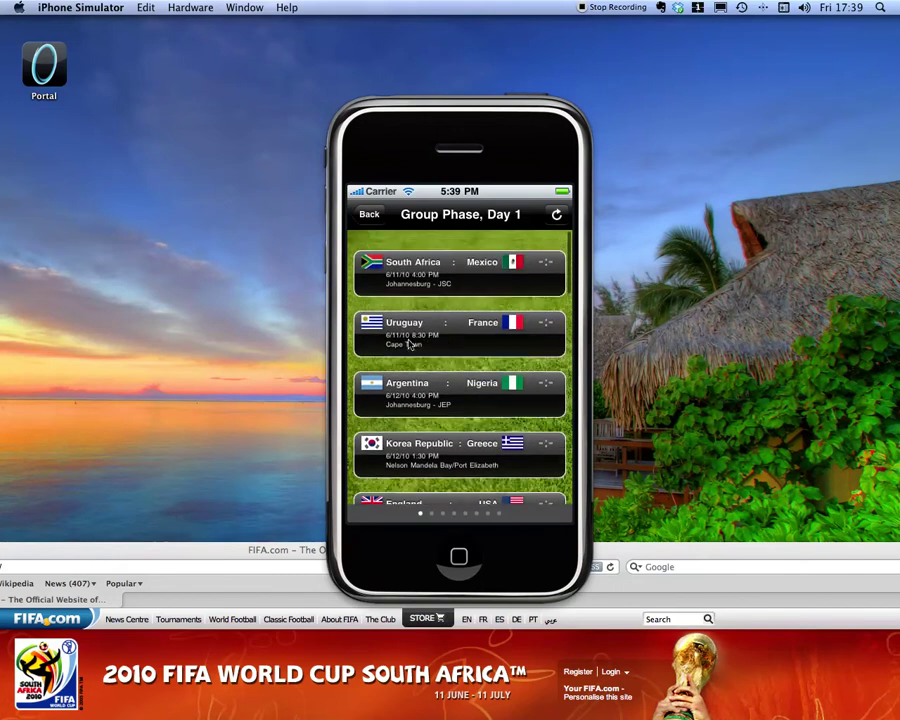
{"action": "left_click_drag", "start_coordinate": [543, 358], "coordinate": [380, 358]}
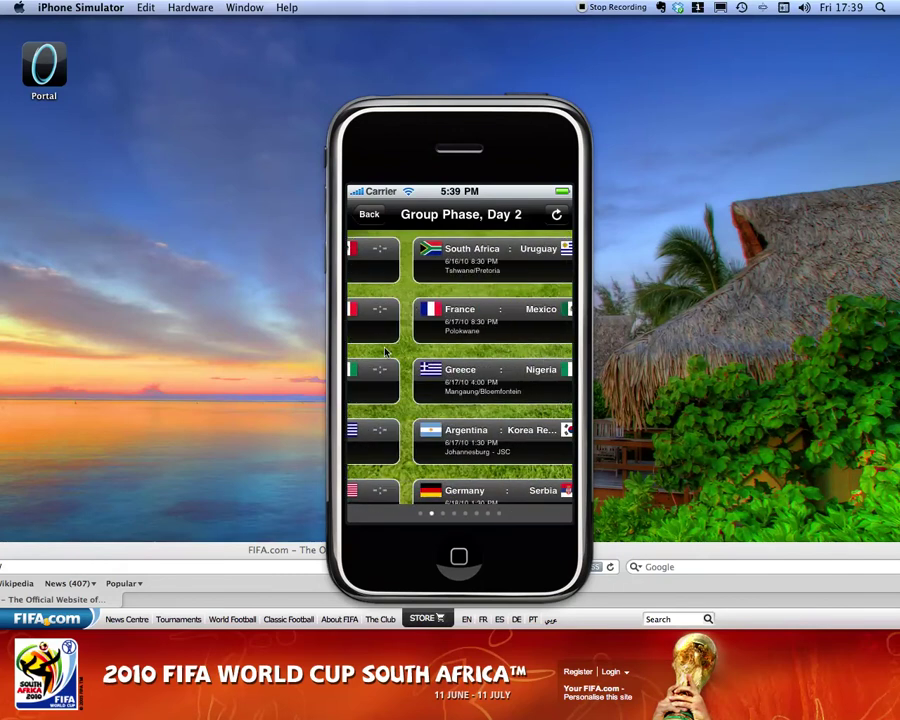
{"action": "mouse_move", "coordinate": [543, 358]}
{"action": "left_mouse_down"}
{"action": "mouse_move", "coordinate": [335, 355]}
{"action": "mouse_move", "coordinate": [543, 358]}
{"action": "left_mouse_up"}
{"action": "mouse_move", "coordinate": [380, 358]}
{"action": "left_mouse_down"}
{"action": "mouse_move", "coordinate": [575, 355]}
{"action": "mouse_move", "coordinate": [405, 350]}
{"action": "left_mouse_up"}
{"action": "mouse_move", "coordinate": [520, 350]}
{"action": "left_mouse_down"}
{"action": "mouse_move", "coordinate": [380, 340]}
{"action": "mouse_move", "coordinate": [560, 340]}
{"action": "mouse_move", "coordinate": [400, 310]}
{"action": "left_mouse_up"}
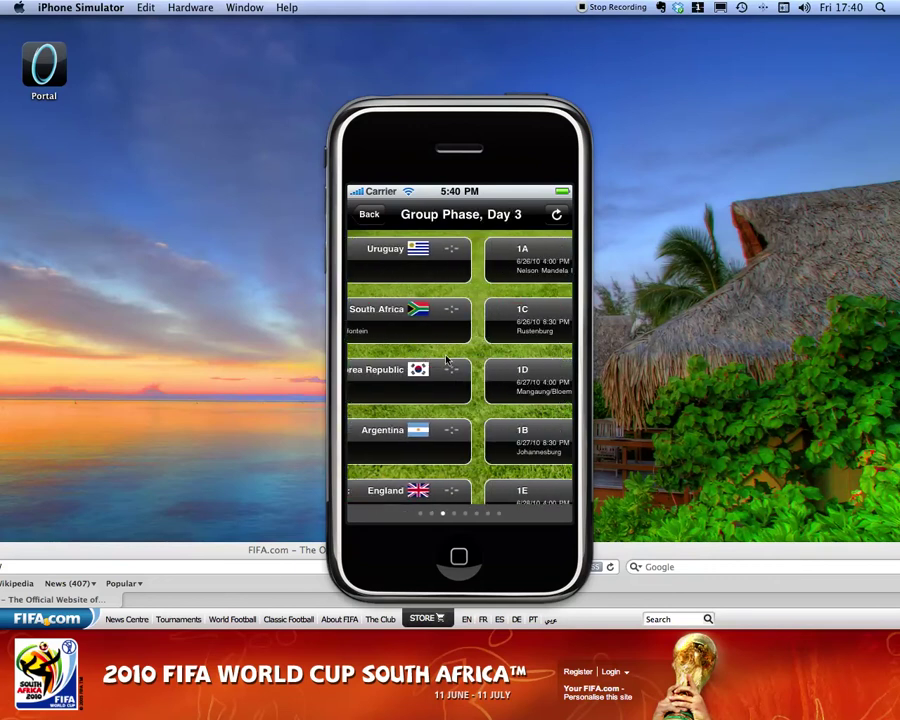
{"action": "left_click", "coordinate": [558, 215]}
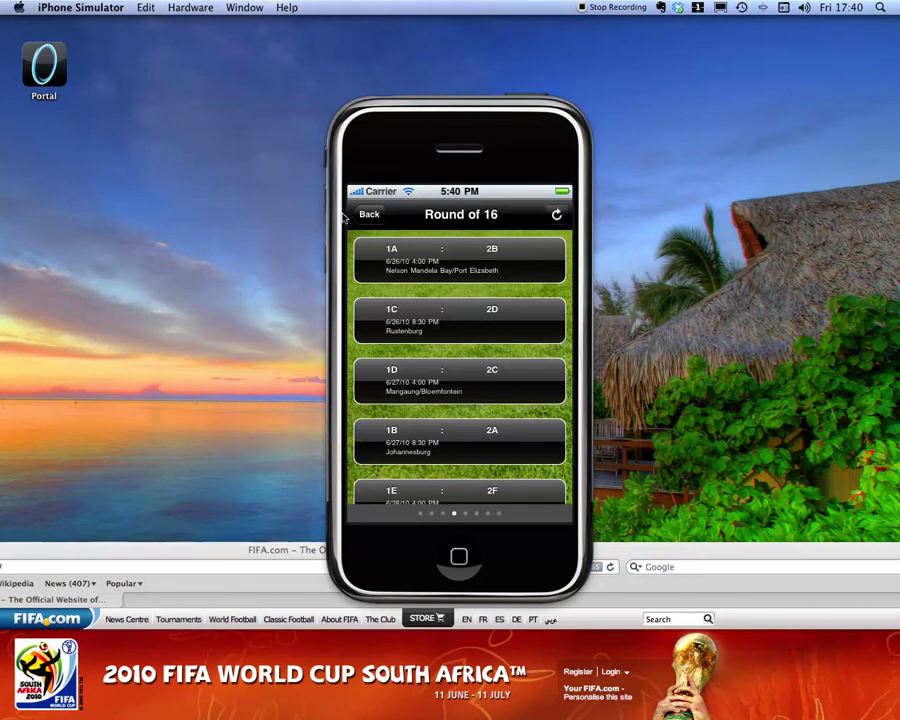
{"action": "left_click", "coordinate": [369, 214]}
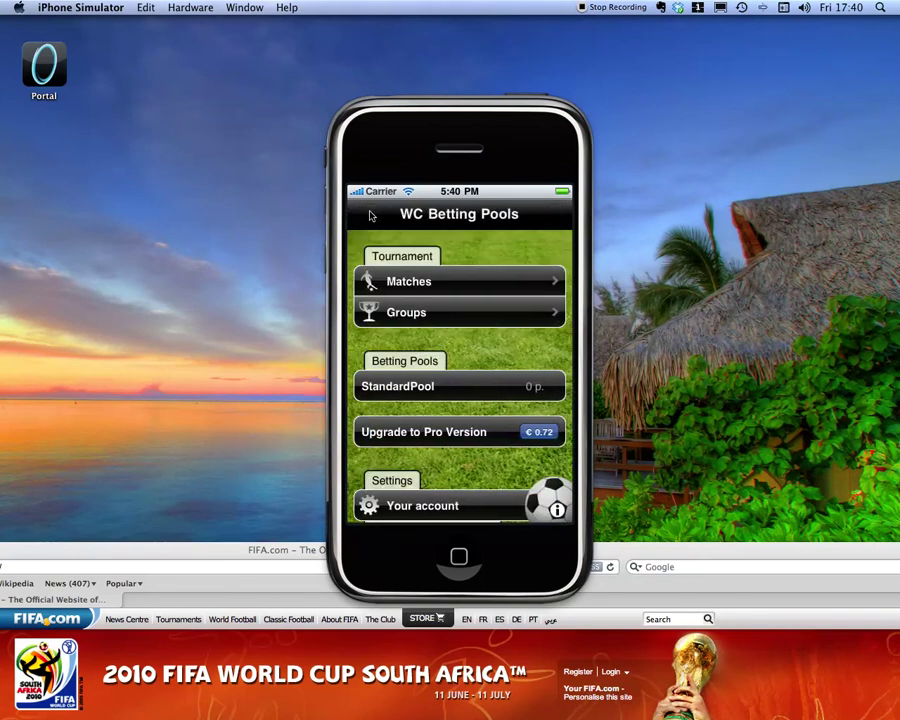
{"action": "left_click", "coordinate": [421, 310]}
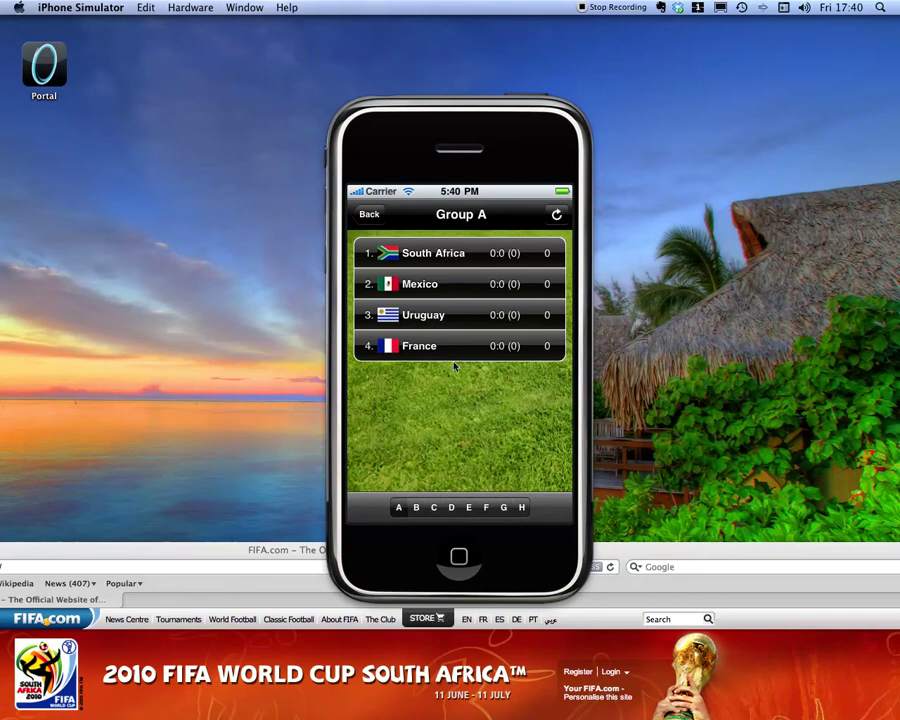
{"action": "left_click", "coordinate": [433, 507]}
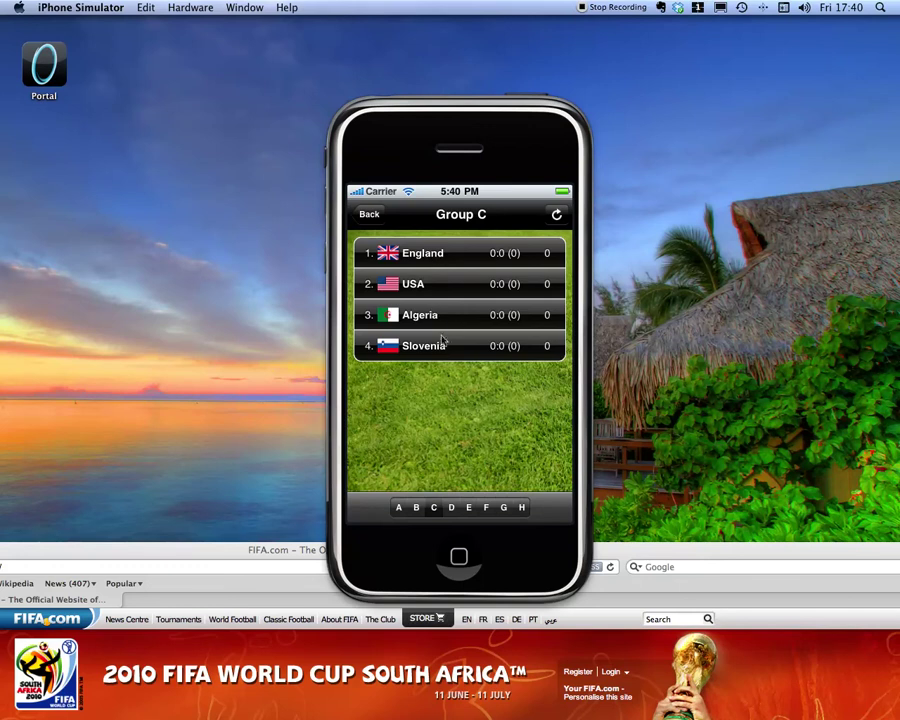
{"action": "left_click", "coordinate": [469, 508]}
{"action": "left_click", "coordinate": [503, 507]}
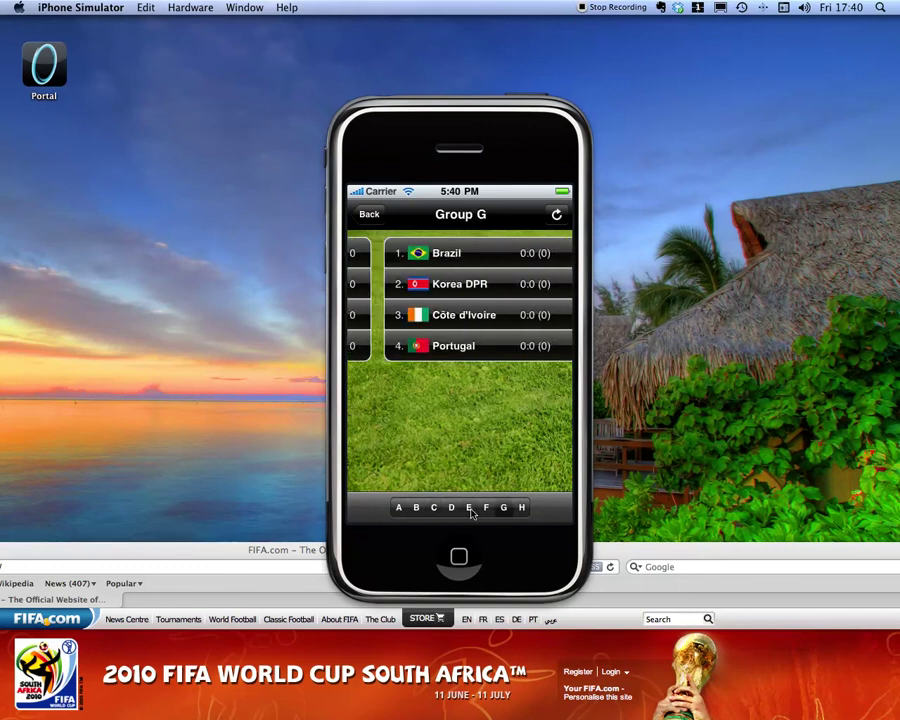
{"action": "left_click", "coordinate": [418, 507]}
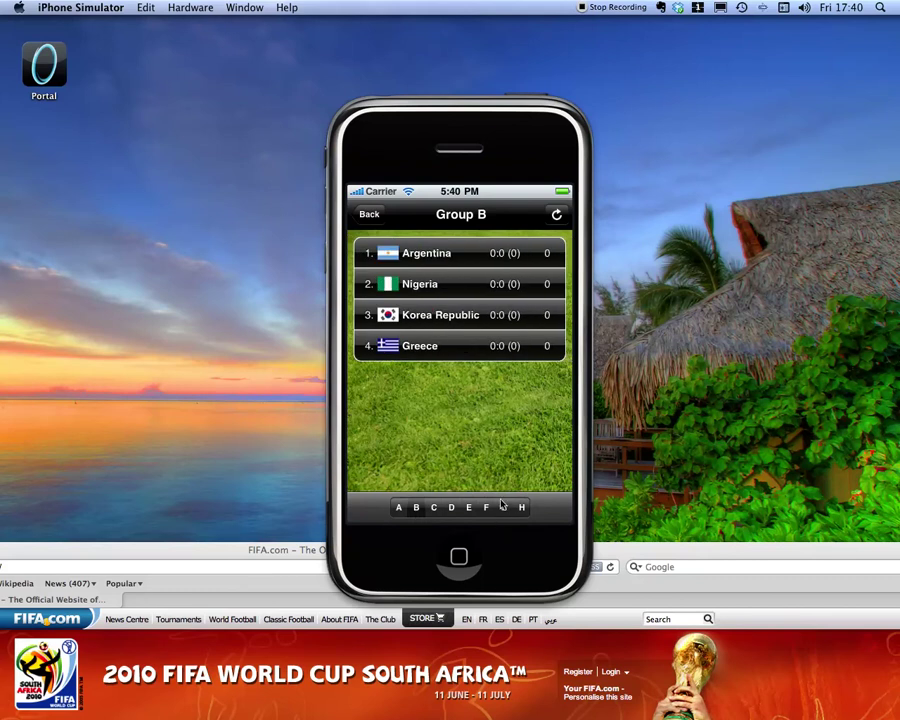
{"action": "left_click", "coordinate": [369, 214]}
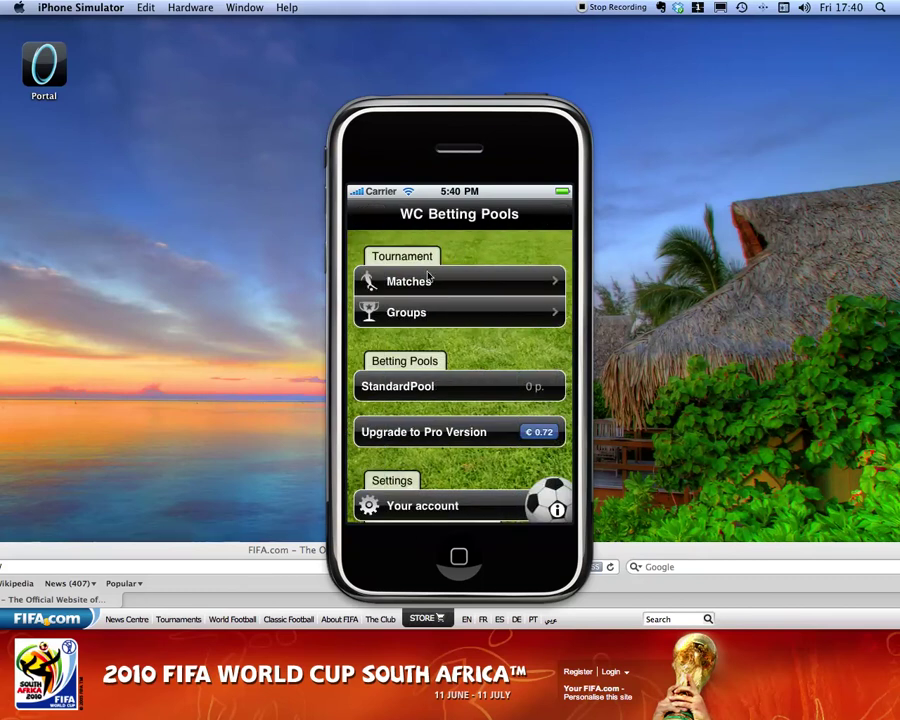
{"action": "left_click", "coordinate": [436, 282]}
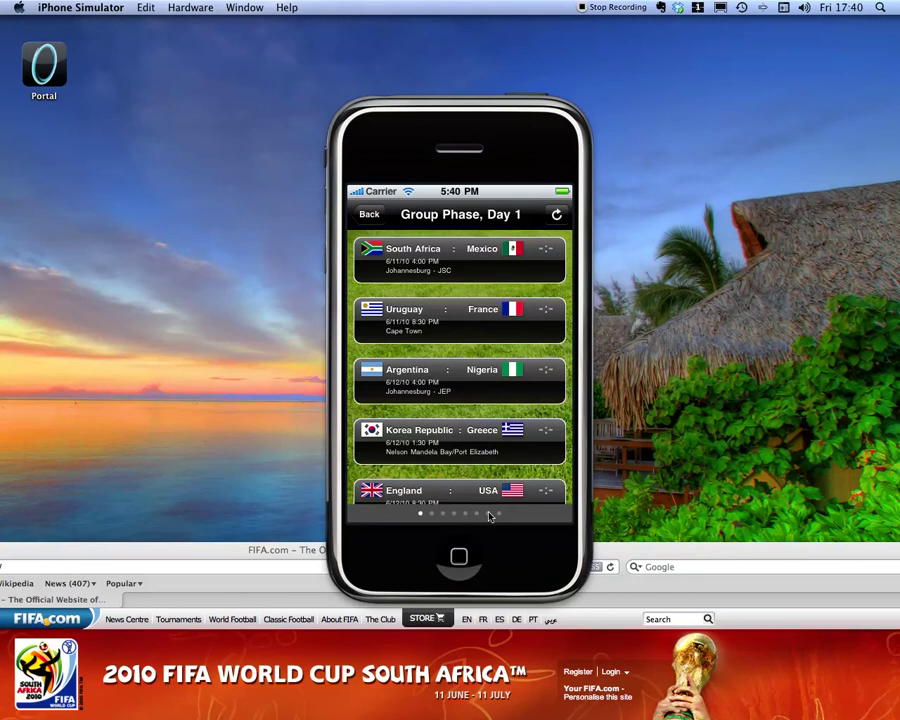
{"action": "left_click", "coordinate": [520, 517]}
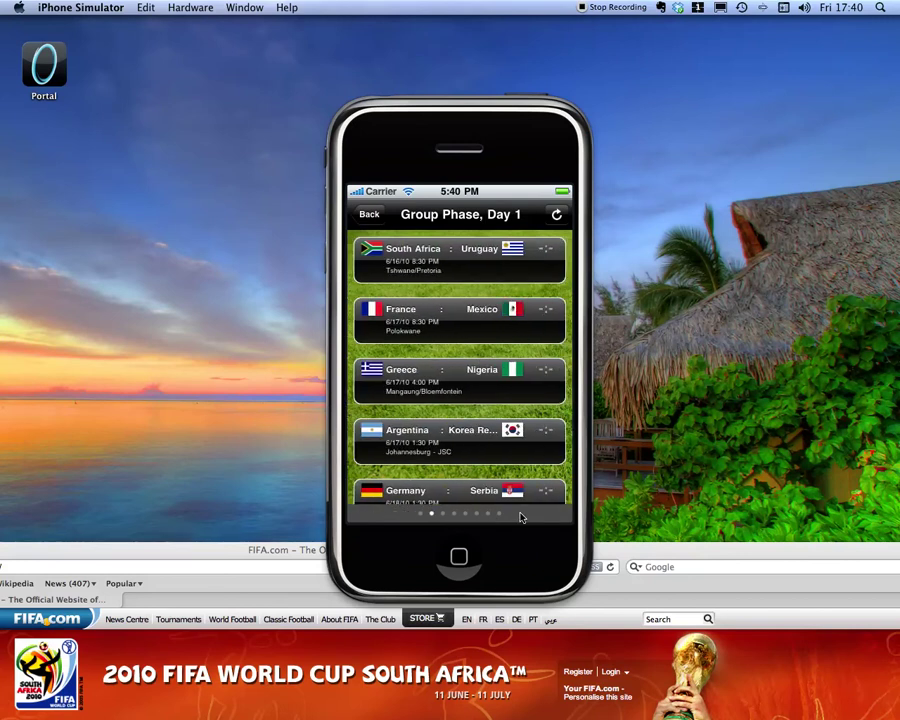
{"action": "left_click", "coordinate": [392, 517]}
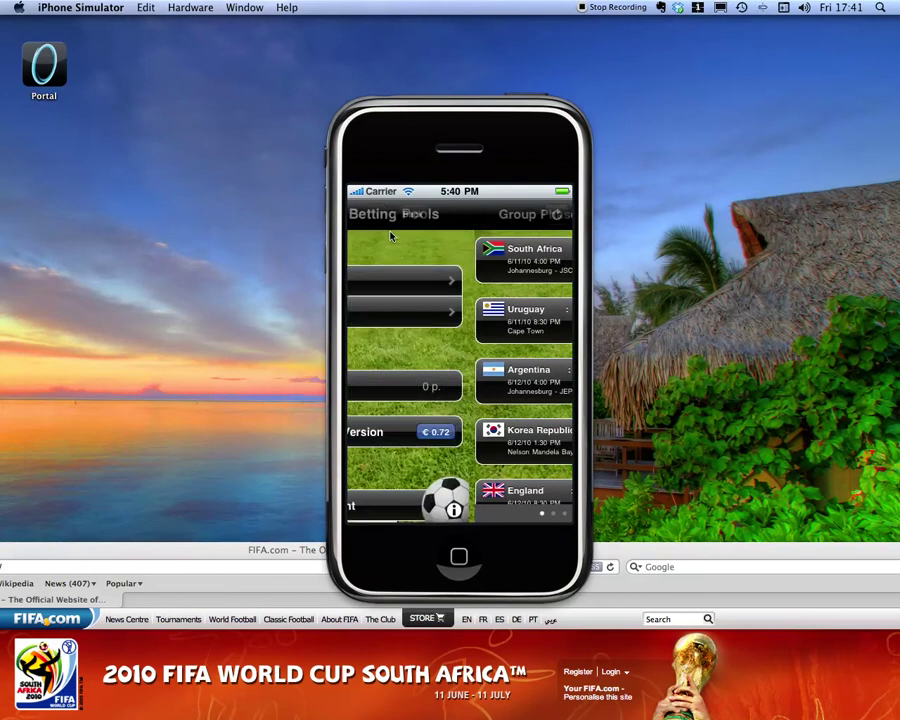
{"action": "left_click", "coordinate": [430, 310]}
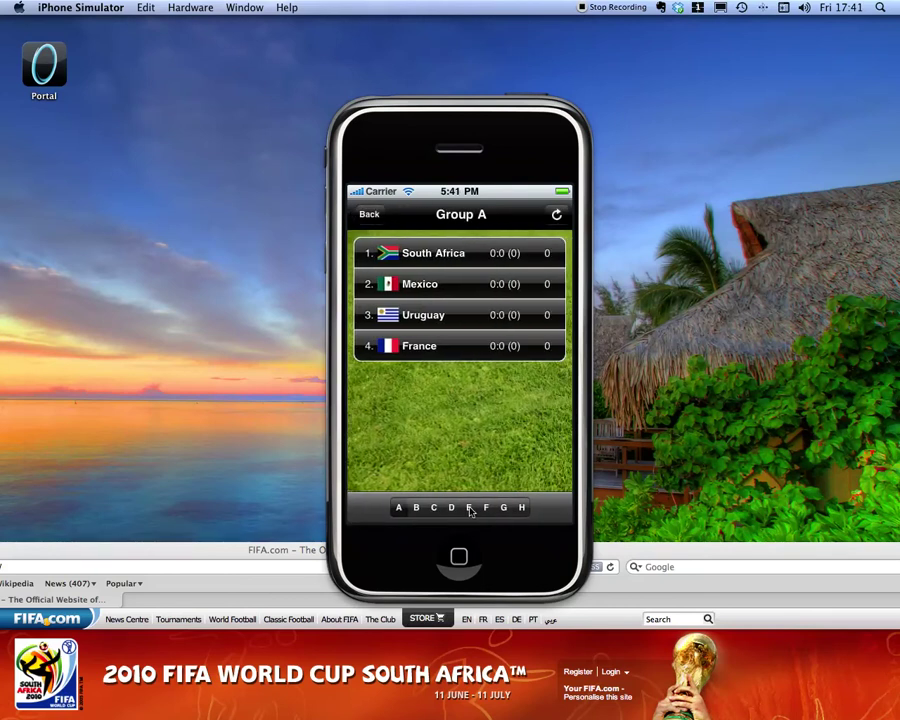
{"action": "left_click", "coordinate": [469, 508]}
{"action": "left_click", "coordinate": [434, 508]}
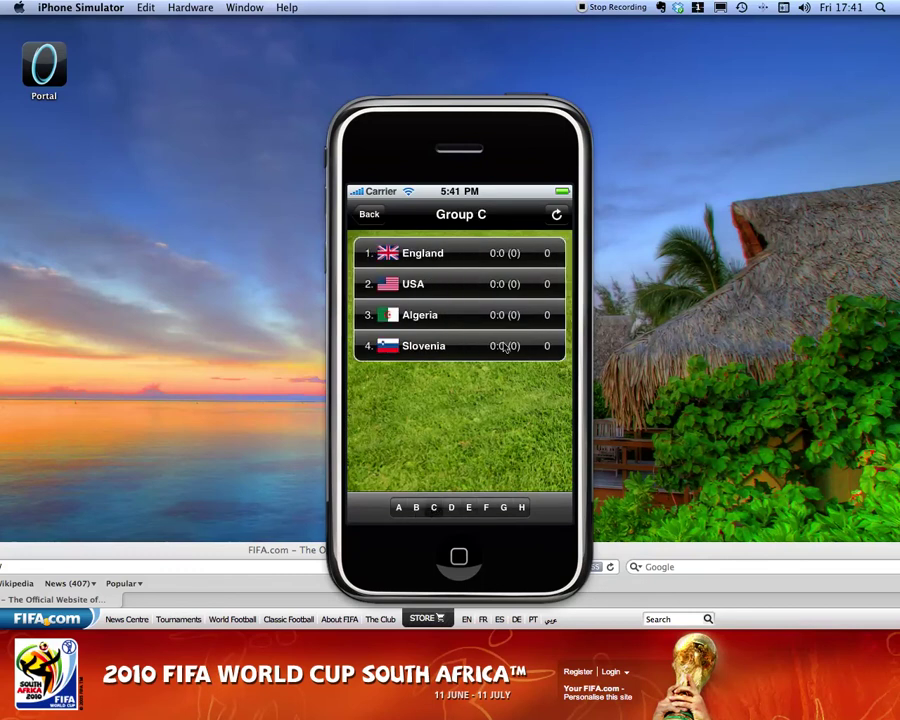
{"action": "mouse_move", "coordinate": [502, 456]}
{"action": "left_mouse_down"}
{"action": "mouse_move", "coordinate": [411, 421]}
{"action": "mouse_move", "coordinate": [500, 421]}
{"action": "left_mouse_up"}
{"action": "left_click_drag", "start_coordinate": [411, 421], "coordinate": [500, 423]}
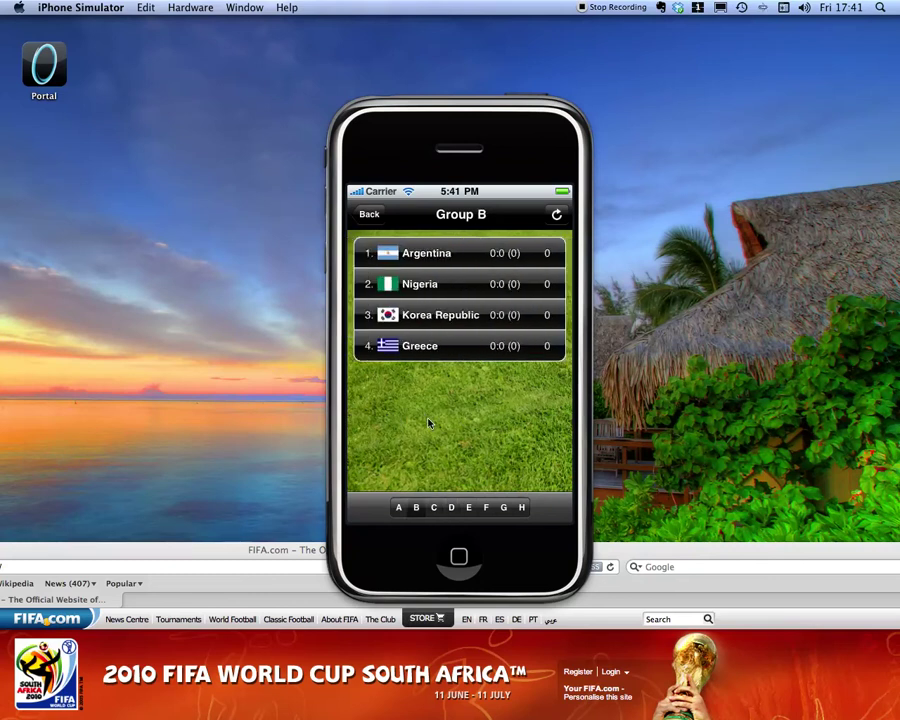
{"action": "left_click", "coordinate": [369, 214]}
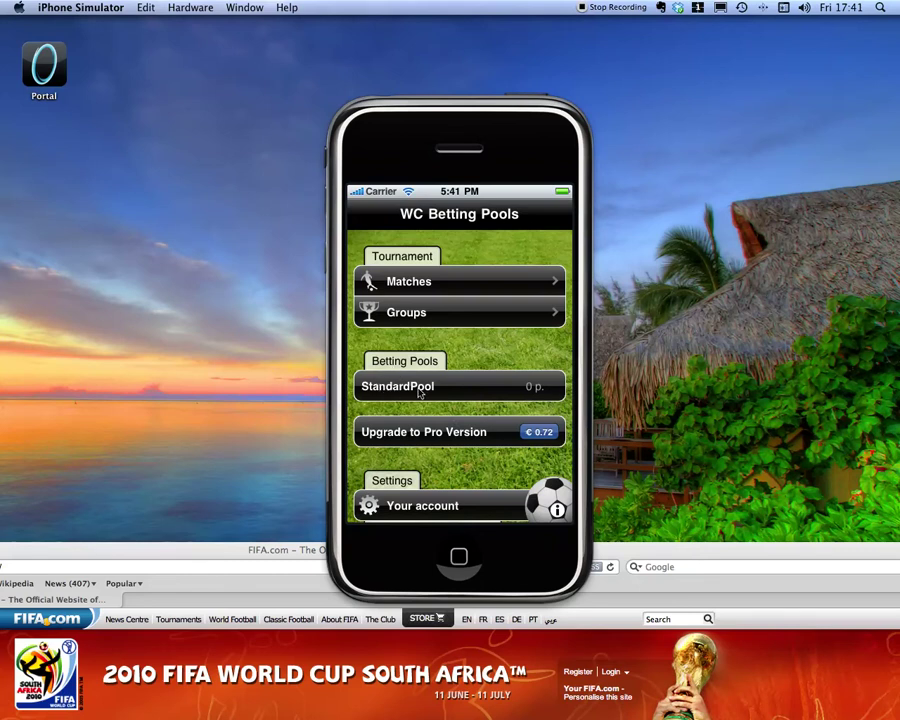
- Open StandardPool, scroll through its participants, and view My bets for Group Phase Day 1
{"action": "left_click", "coordinate": [420, 388]}
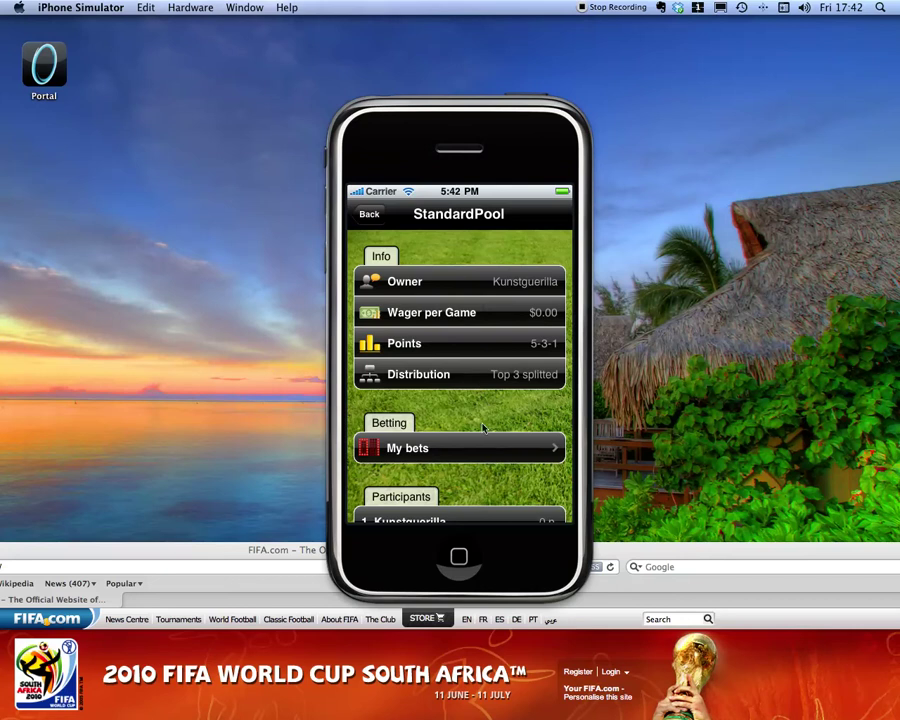
{"action": "left_click_drag", "start_coordinate": [489, 410], "coordinate": [478, 313]}
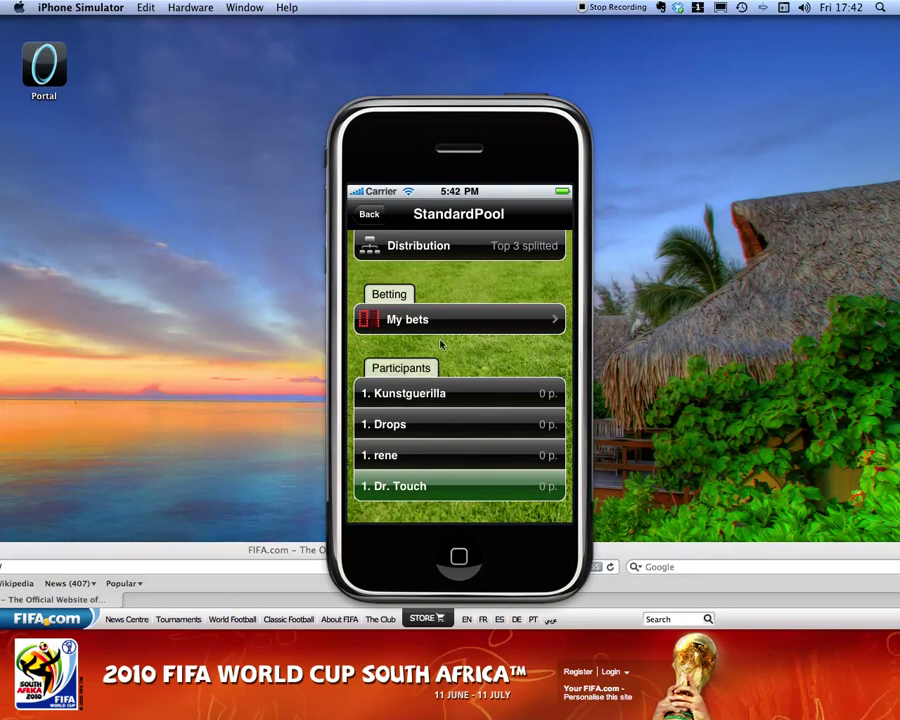
{"action": "left_click_drag", "start_coordinate": [462, 357], "coordinate": [462, 422]}
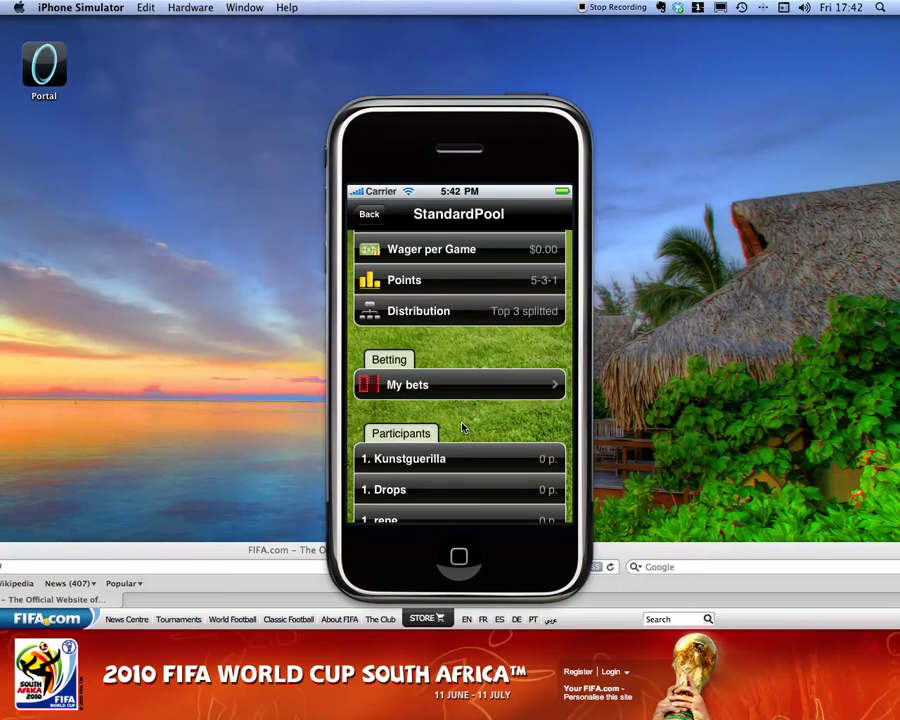
{"action": "left_click", "coordinate": [439, 388]}
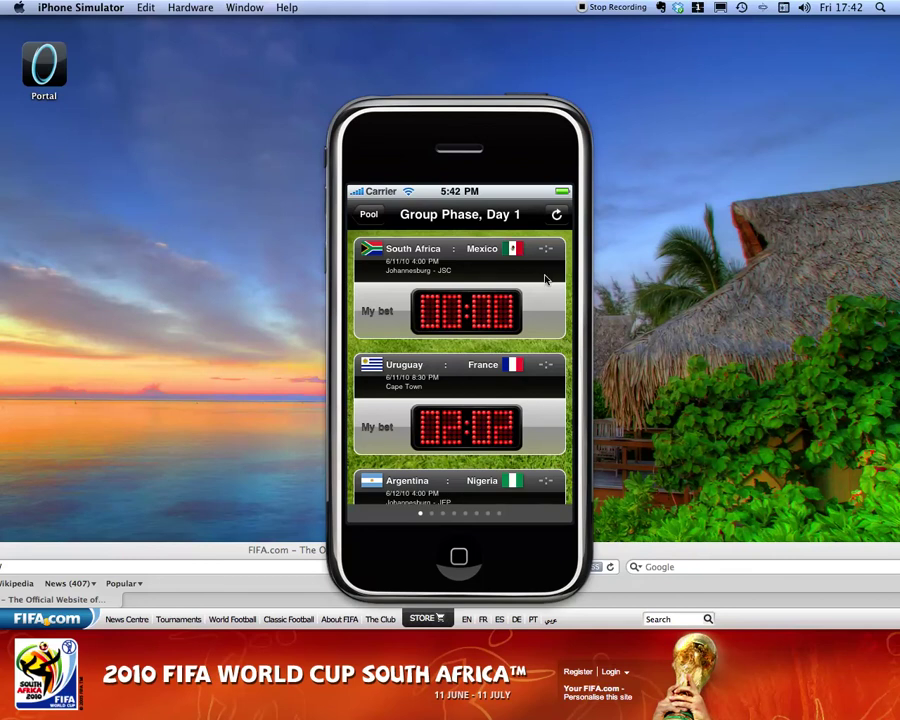
- Move to Group Phase Day 3, refresh, and try then clear a Mexico–Uruguay bet
{"action": "left_click_drag", "start_coordinate": [533, 277], "coordinate": [301, 287]}
{"action": "mouse_move", "coordinate": [360, 285]}
{"action": "left_mouse_down"}
{"action": "mouse_move", "coordinate": [530, 285]}
{"action": "mouse_move", "coordinate": [352, 281]}
{"action": "left_mouse_up"}
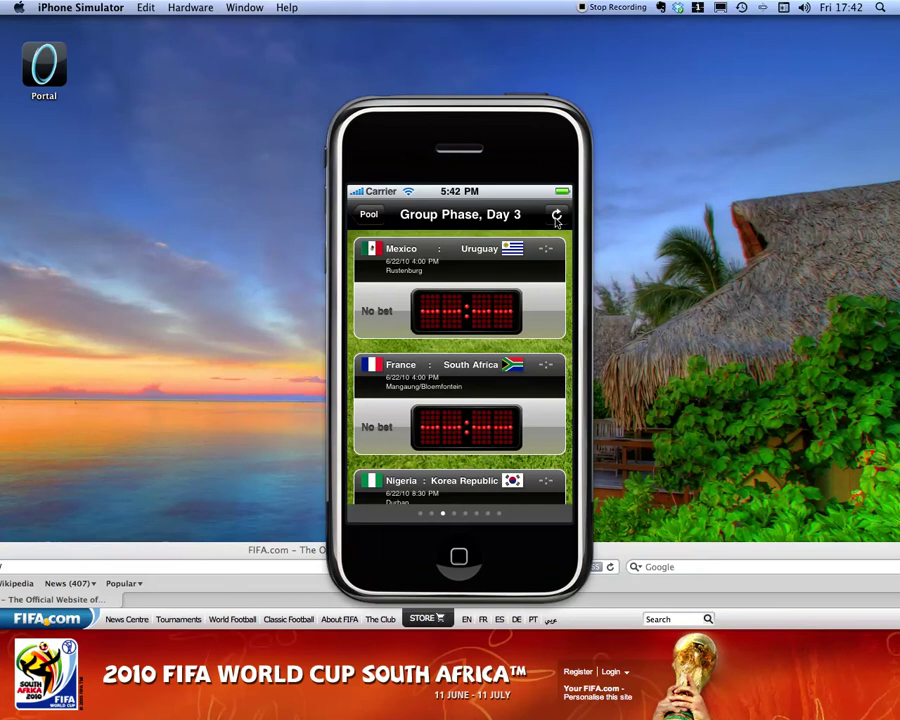
{"action": "left_click", "coordinate": [556, 214]}
{"action": "left_click", "coordinate": [450, 318]}
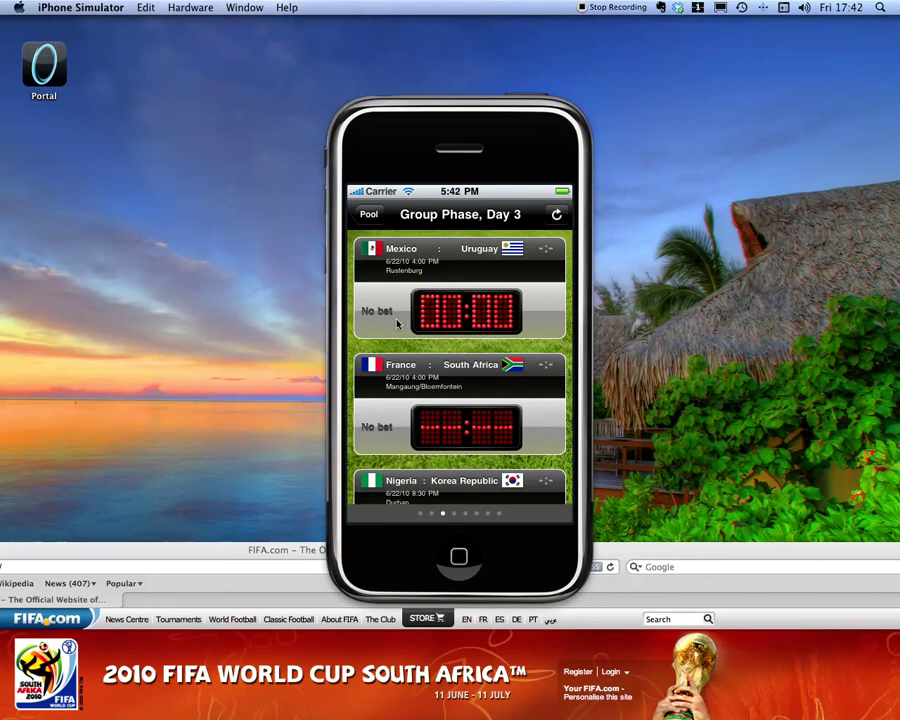
{"action": "left_click", "coordinate": [505, 325]}
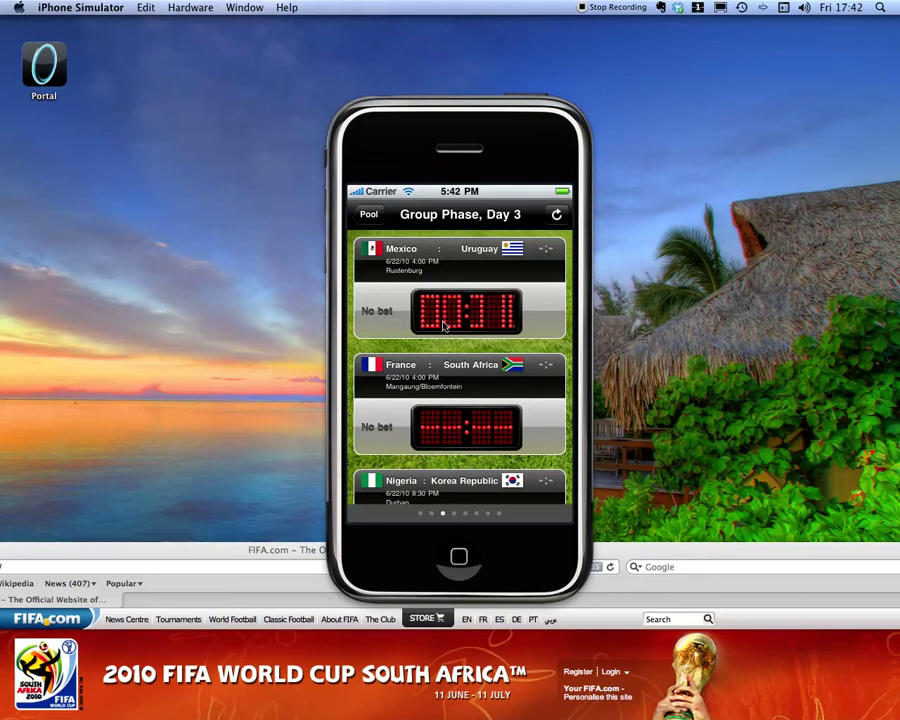
{"action": "left_click", "coordinate": [505, 325]}
{"action": "left_click", "coordinate": [486, 328]}
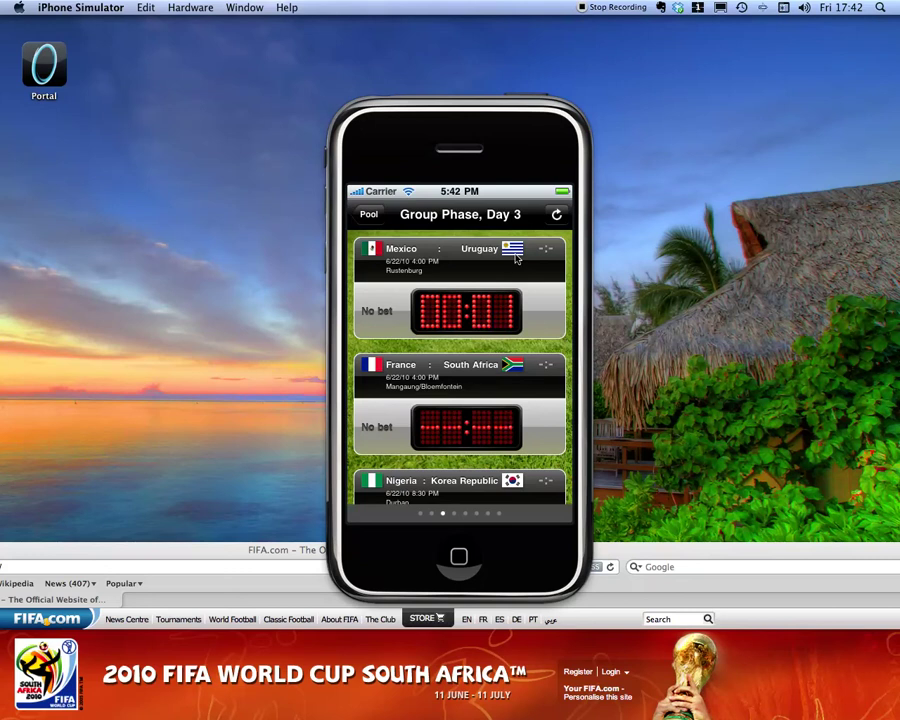
{"action": "left_click", "coordinate": [430, 316]}
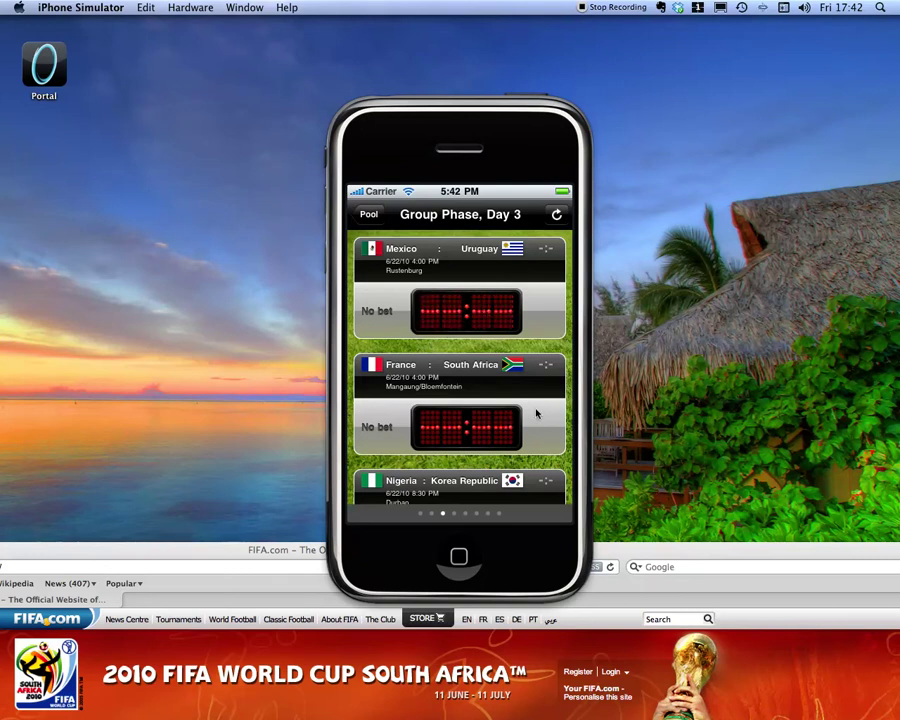
{"action": "scroll", "coordinate": [537, 413], "scroll_direction": "down", "scroll_amount": 4}
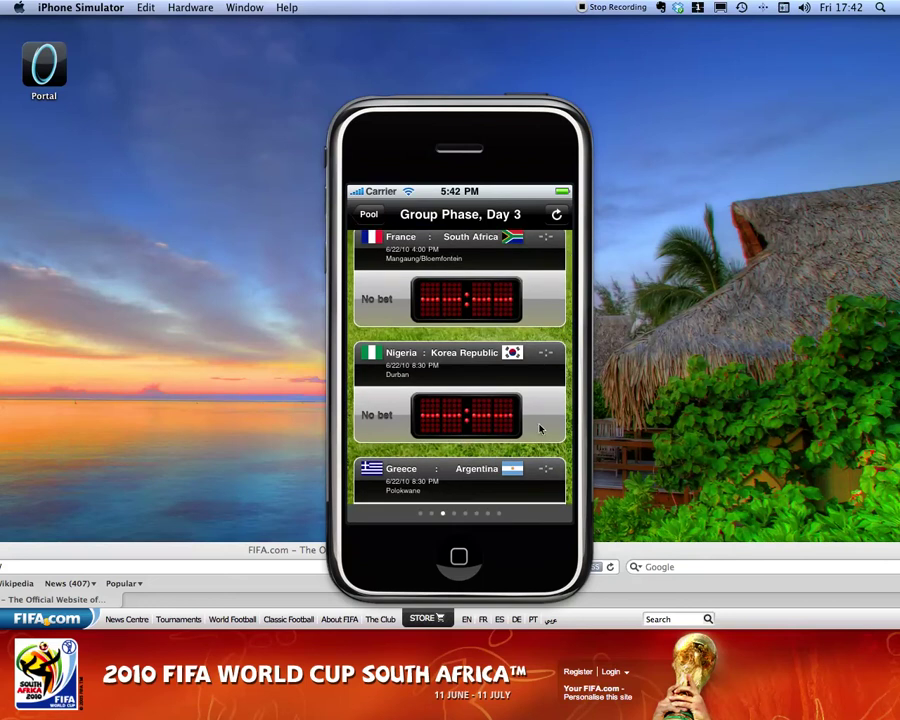
{"action": "scroll", "coordinate": [540, 428], "scroll_direction": "down", "scroll_amount": 3}
{"action": "scroll", "coordinate": [542, 456], "scroll_direction": "down", "scroll_amount": 3}
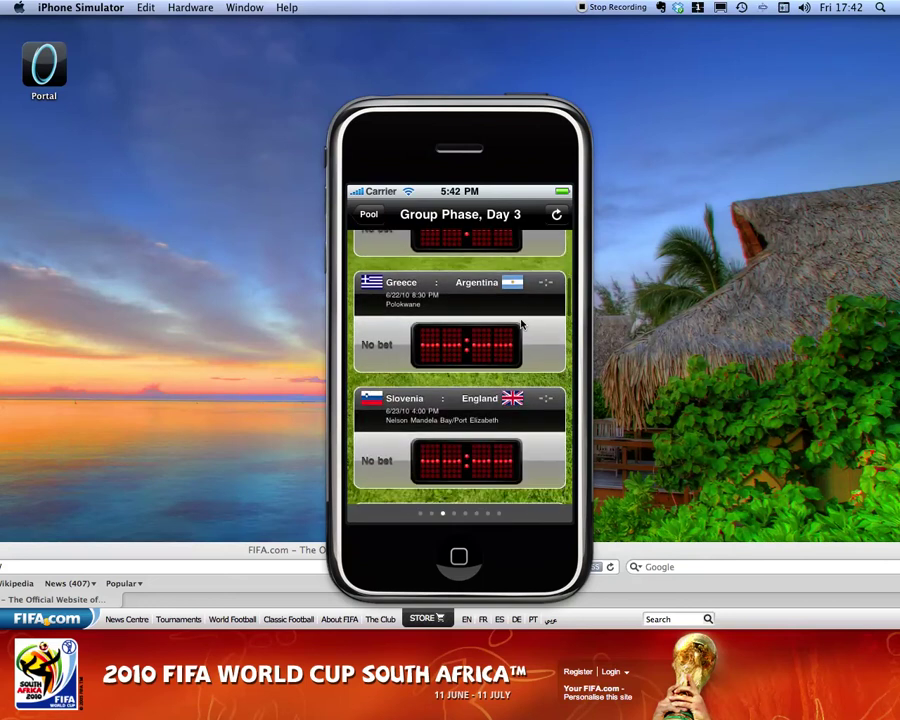
- Bet 0:1 on Greece–Argentina and 0:2 on Australia–Serbia
{"action": "left_click", "coordinate": [448, 341]}
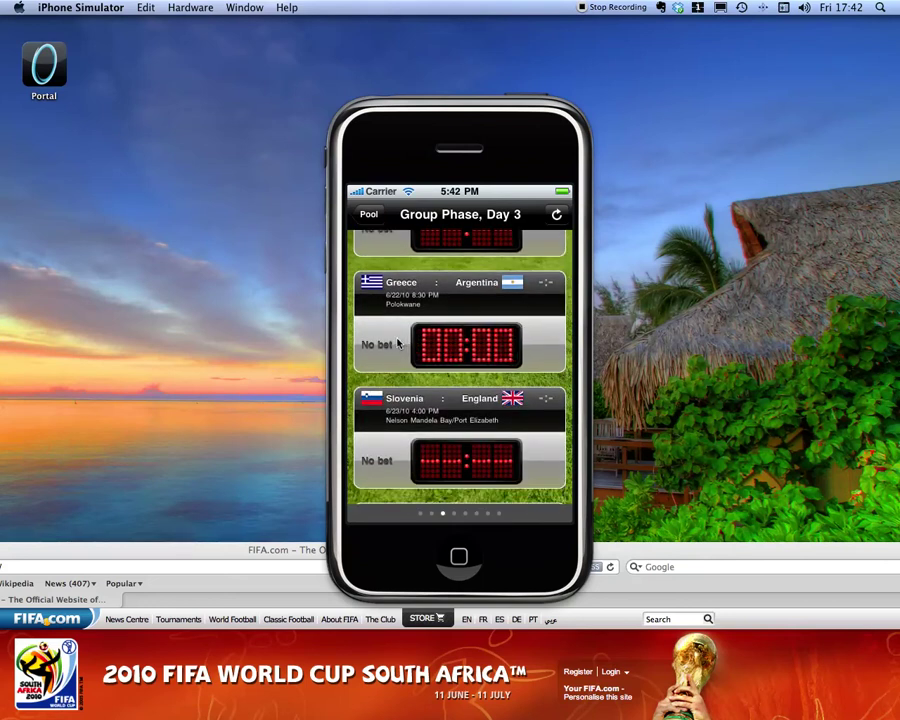
{"action": "left_click", "coordinate": [497, 352]}
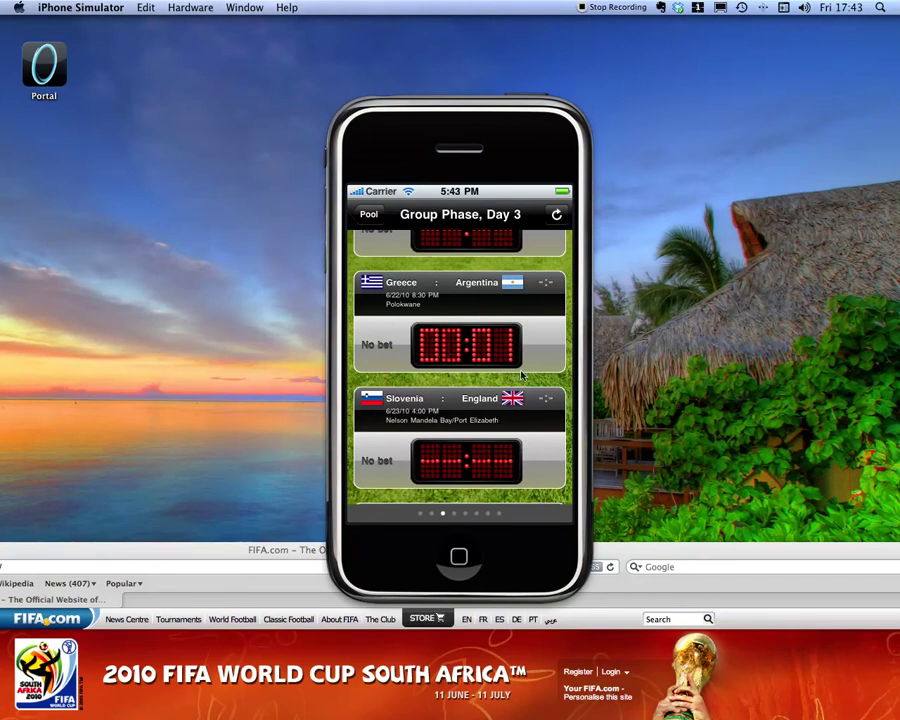
{"action": "left_click_drag", "start_coordinate": [534, 363], "coordinate": [380, 340]}
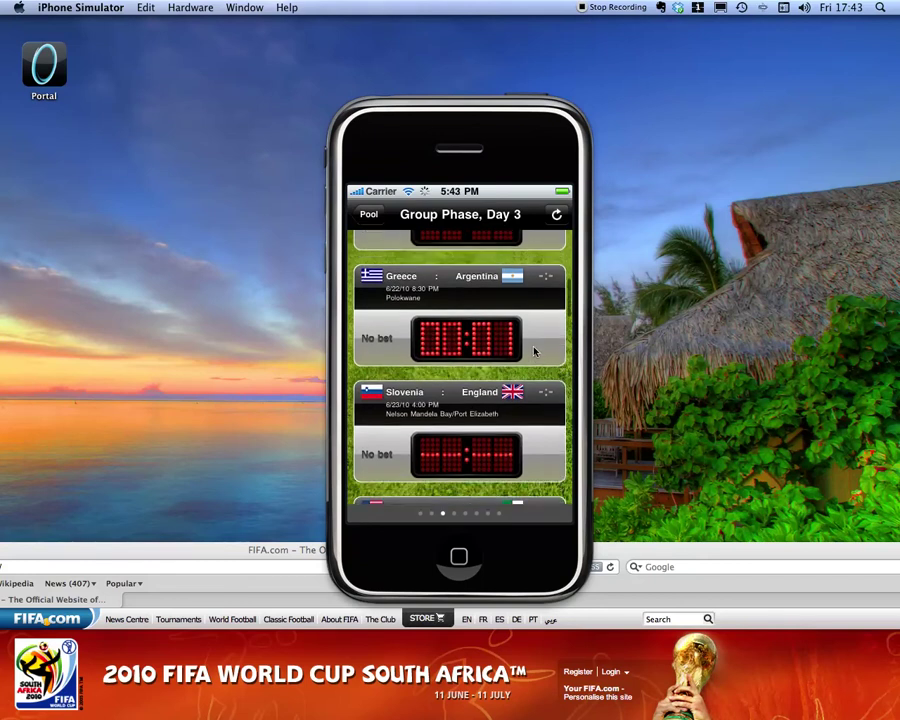
{"action": "left_click", "coordinate": [376, 336]}
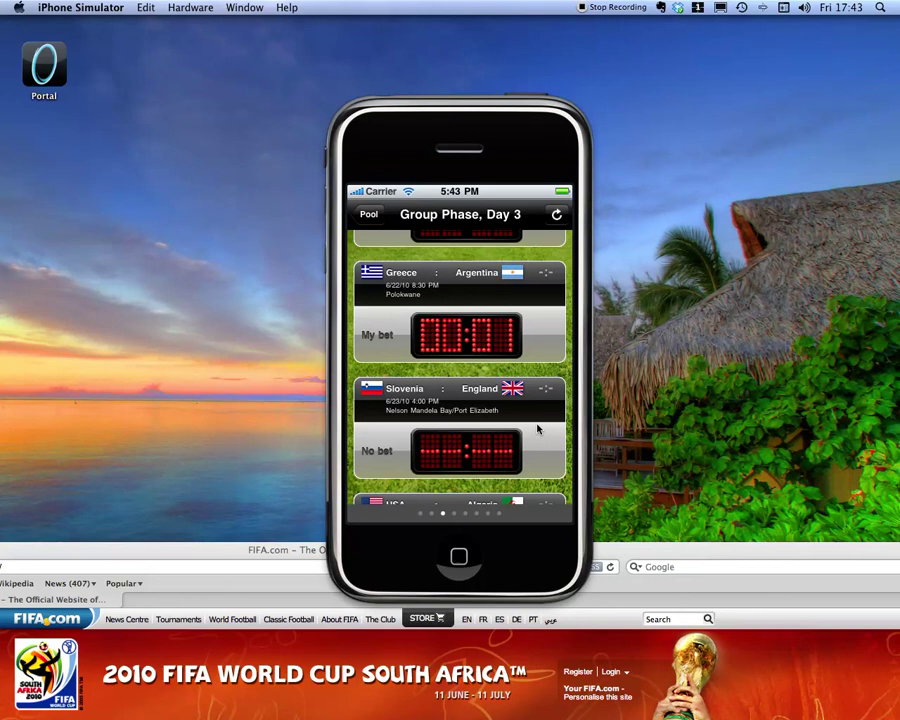
{"action": "scroll", "coordinate": [538, 430], "scroll_direction": "down", "scroll_amount": 8}
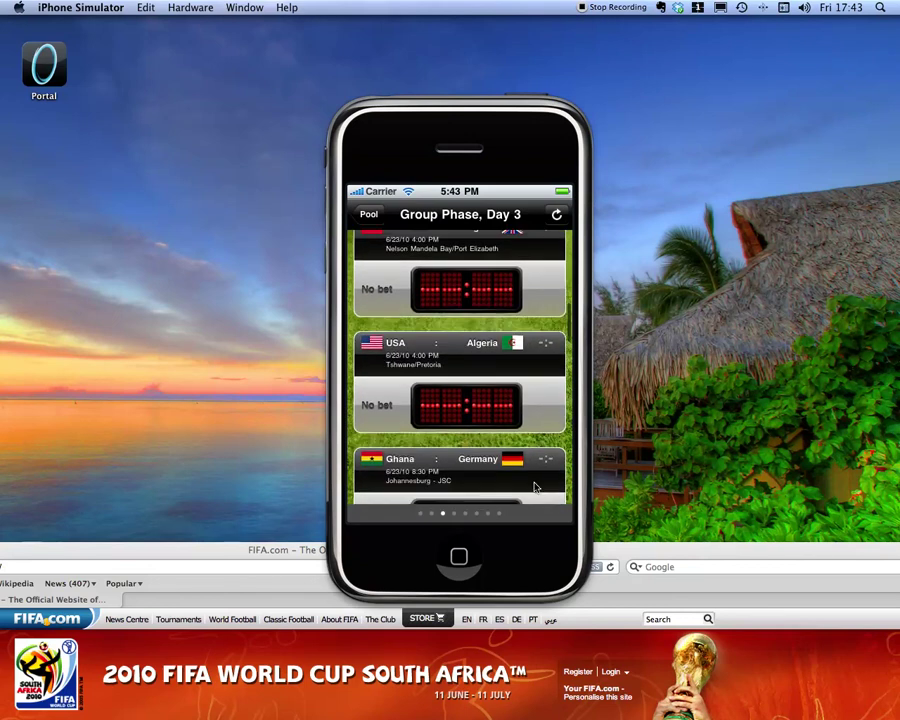
{"action": "scroll", "coordinate": [538, 395], "scroll_direction": "down", "scroll_amount": 3}
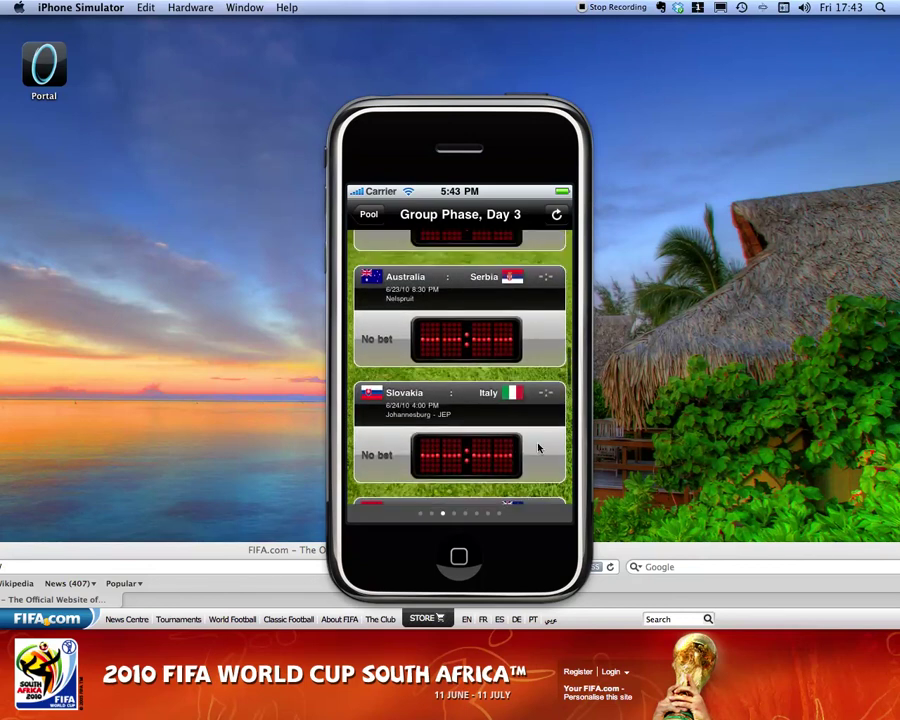
{"action": "left_click", "coordinate": [433, 350]}
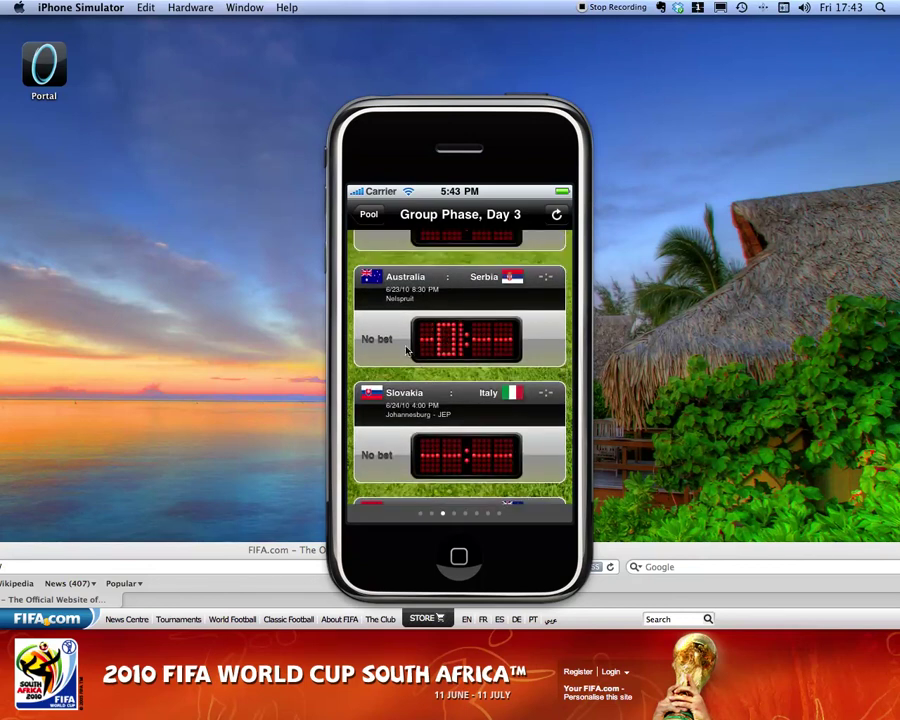
{"action": "left_click", "coordinate": [483, 340]}
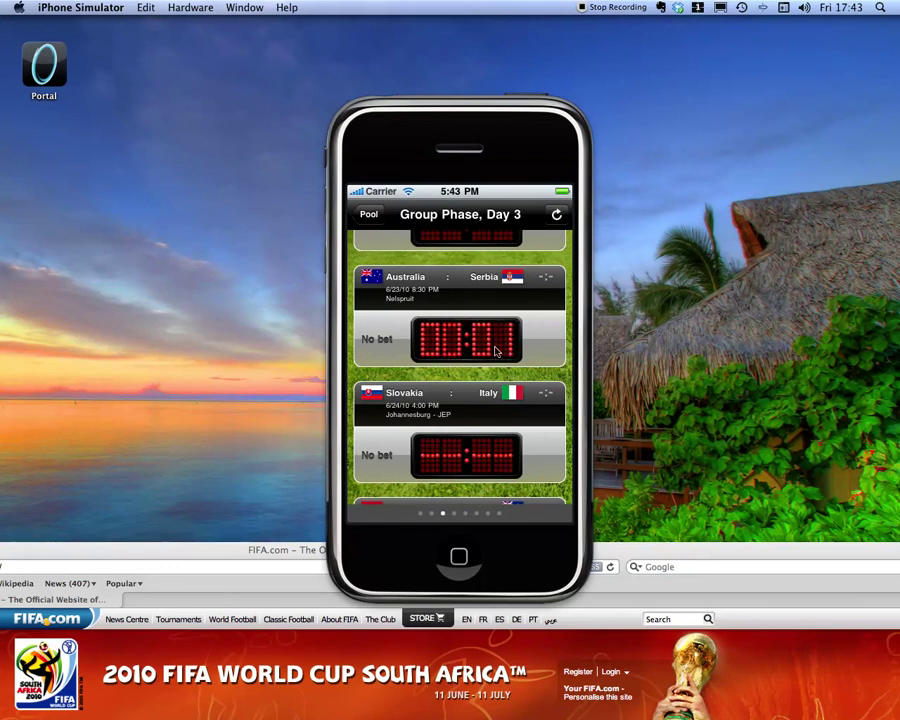
{"action": "left_click", "coordinate": [496, 350]}
{"action": "scroll", "coordinate": [530, 428], "scroll_direction": "down", "scroll_amount": 1}
{"action": "scroll", "coordinate": [530, 428], "scroll_direction": "down", "scroll_amount": 5}
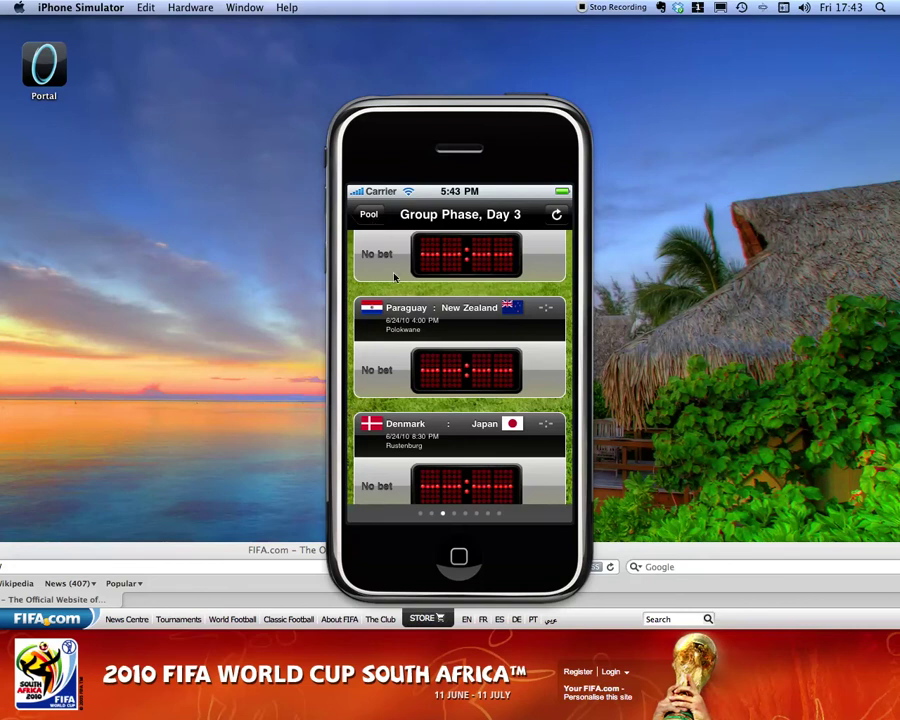
{"action": "left_click_drag", "start_coordinate": [541, 295], "coordinate": [387, 450]}
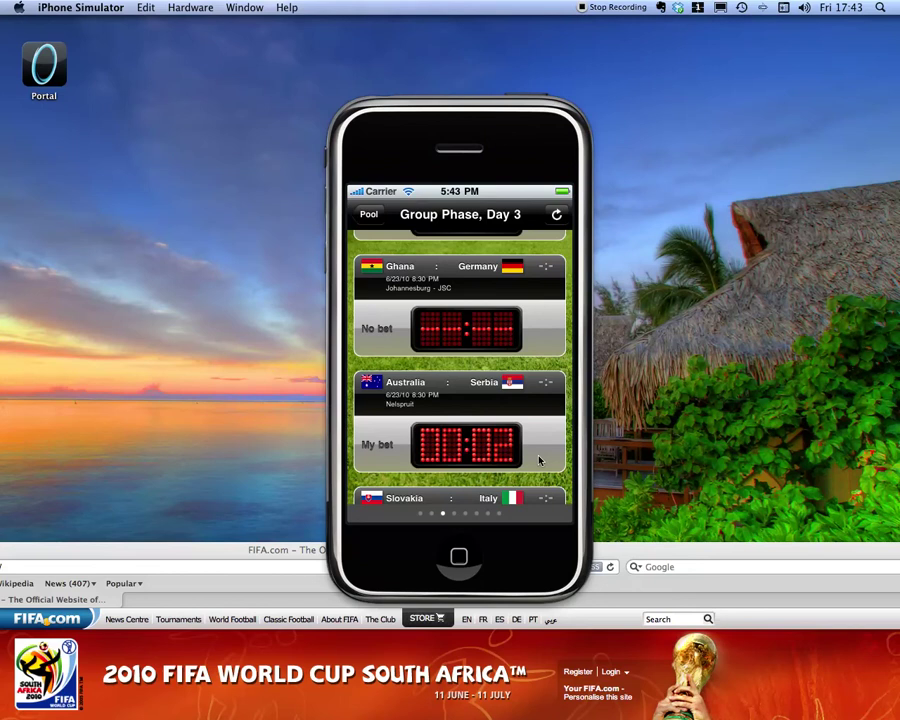
{"action": "left_click_drag", "start_coordinate": [540, 450], "coordinate": [540, 337]}
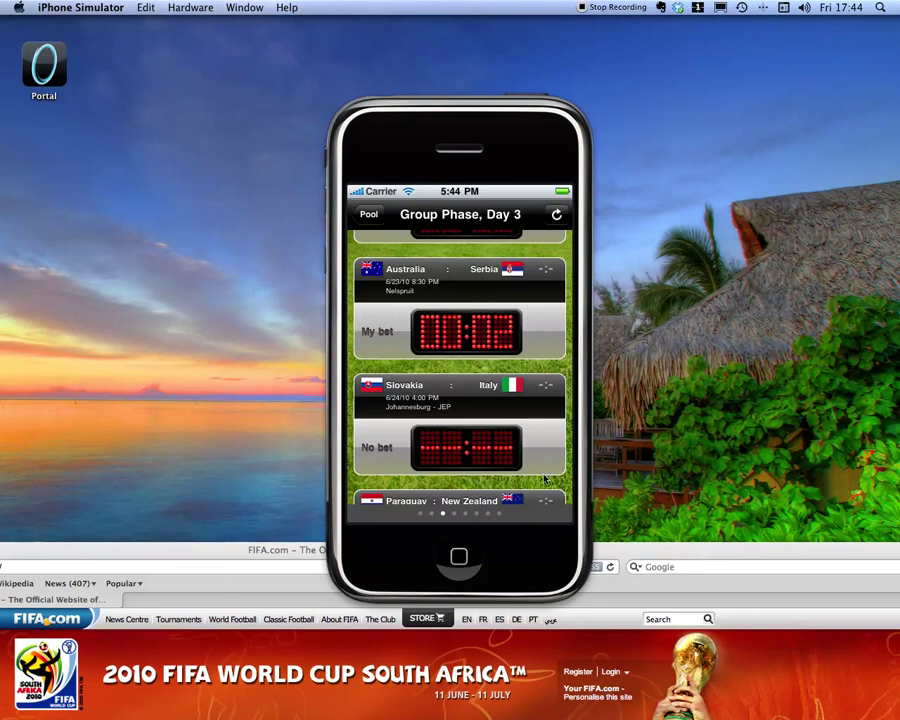
{"action": "left_click_drag", "start_coordinate": [420, 390], "coordinate": [446, 276]}
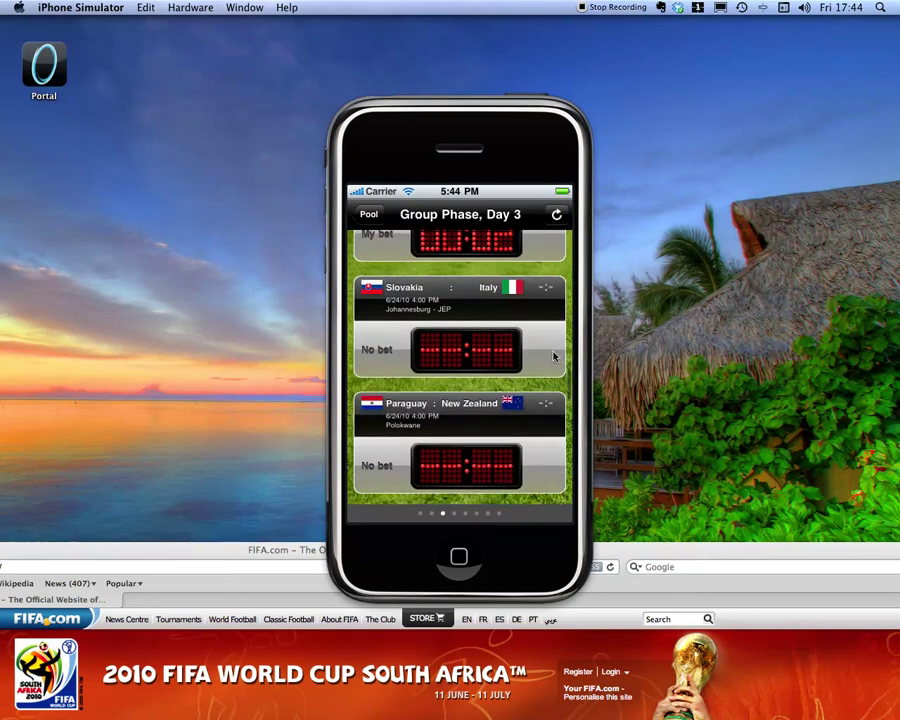
- Return to the main menu and buy the Pro version upgrade
{"action": "left_click", "coordinate": [368, 214]}
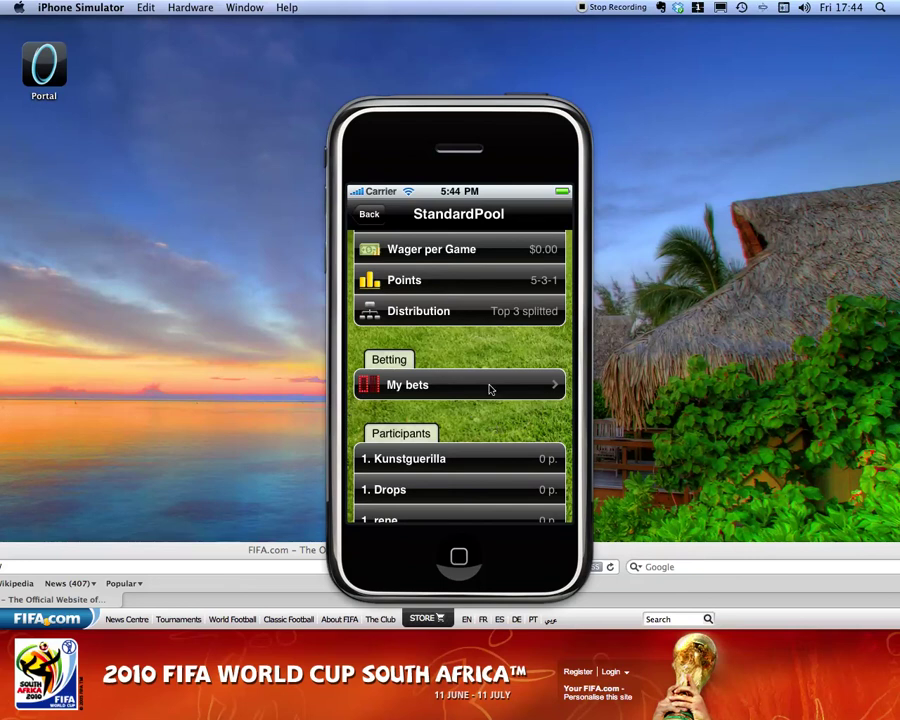
{"action": "left_click", "coordinate": [370, 214]}
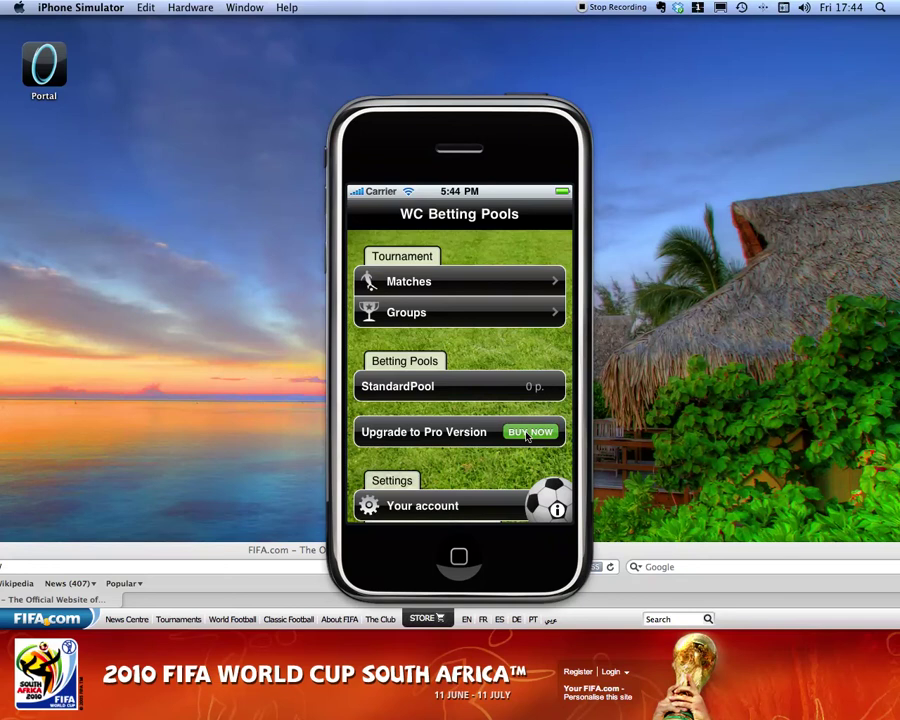
{"action": "left_click", "coordinate": [533, 432]}
{"action": "left_click", "coordinate": [505, 391]}
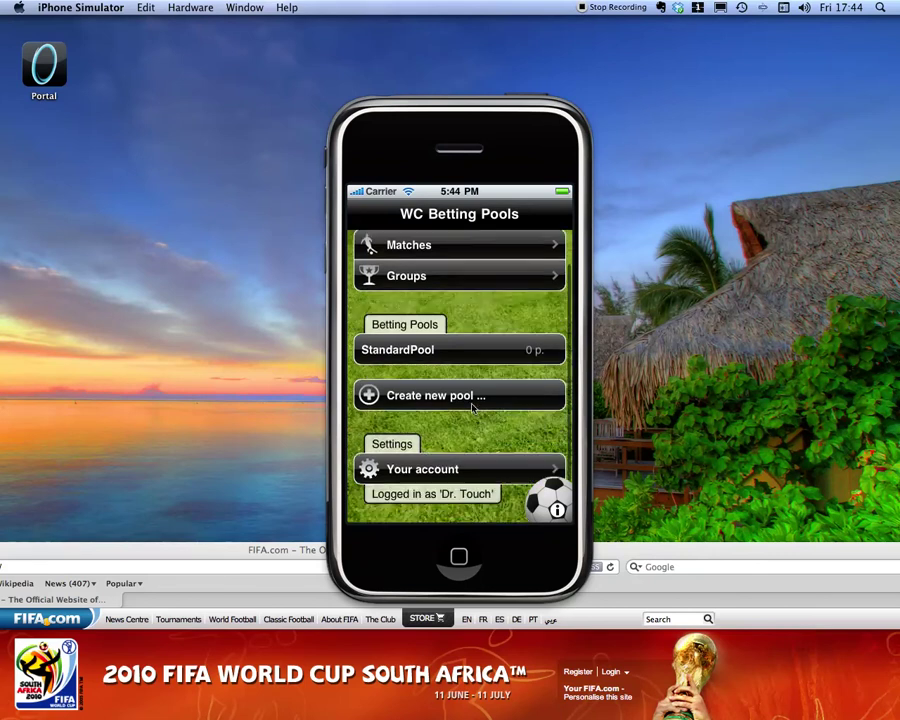
- View the Pro upgrade info under Your account, then close it
{"action": "left_click", "coordinate": [432, 505]}
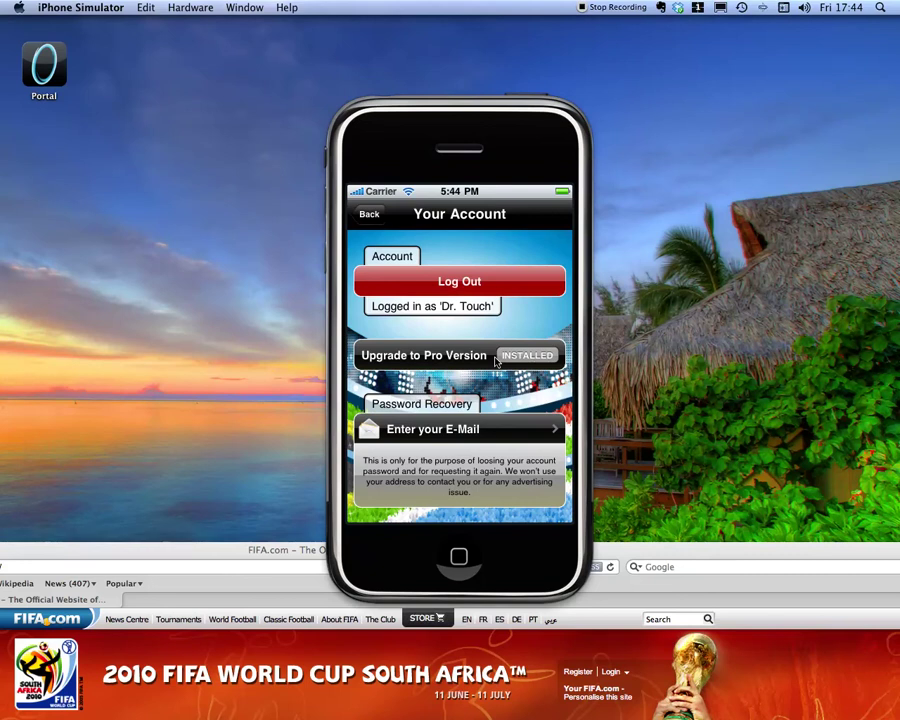
{"action": "left_click", "coordinate": [437, 353]}
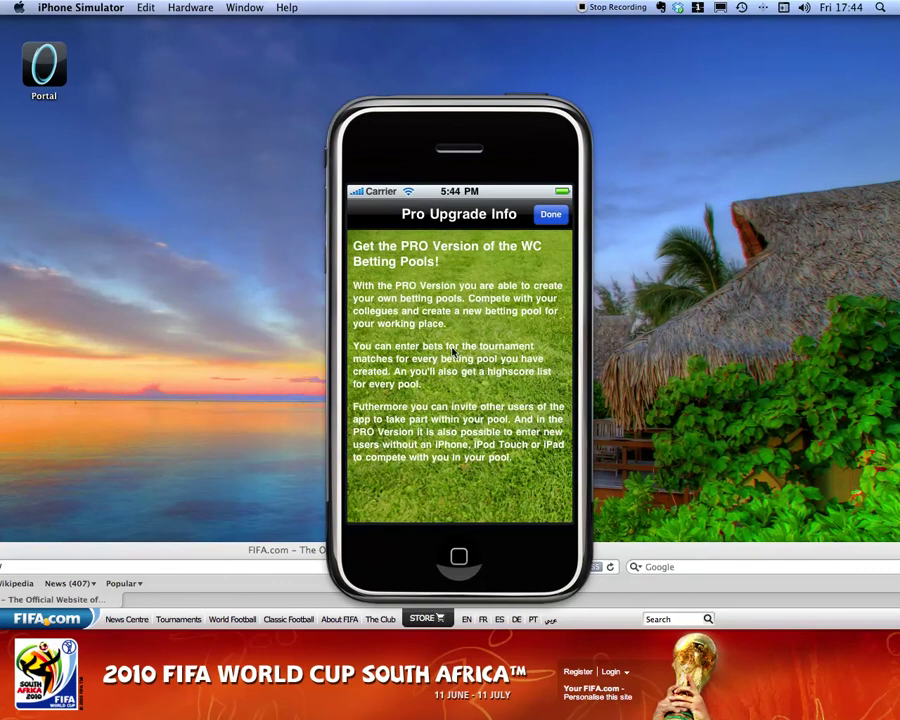
{"action": "left_click", "coordinate": [551, 214]}
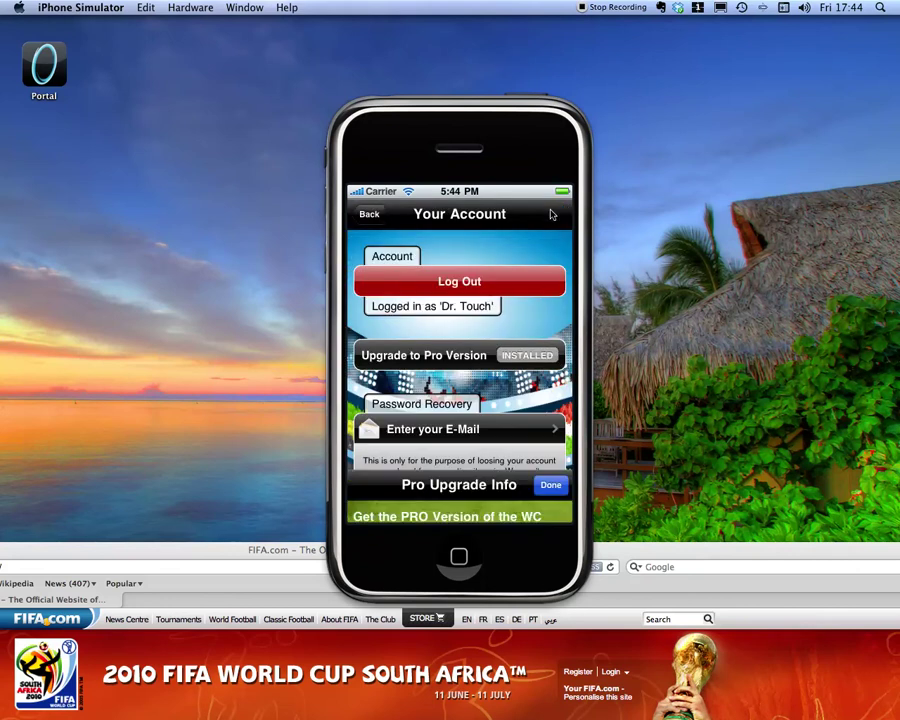
- Create a new pool named Spasspool with a $1.00 wager per game
{"action": "left_click", "coordinate": [370, 213]}
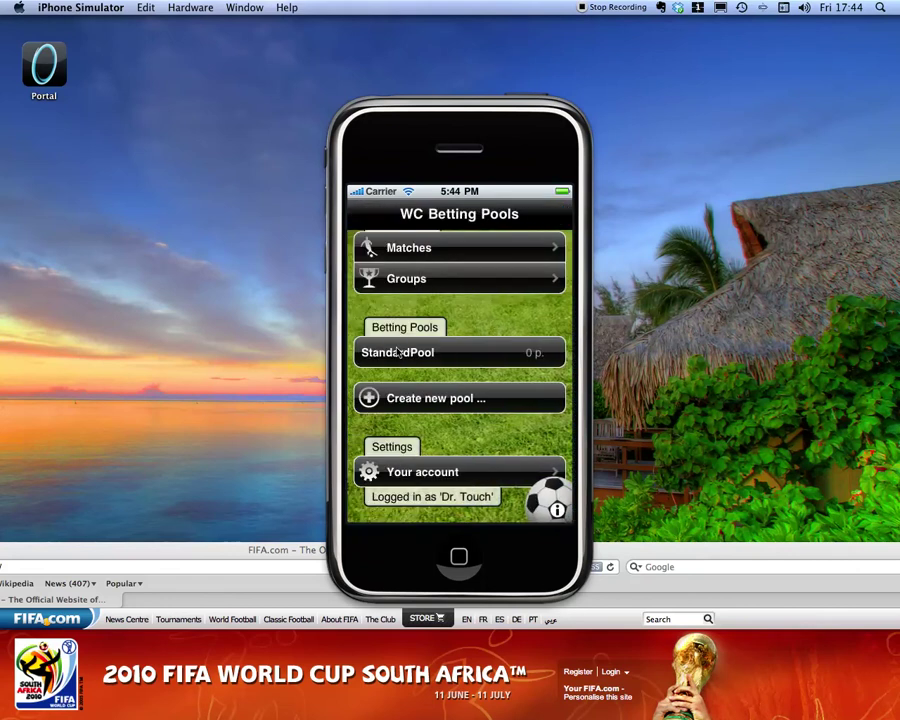
{"action": "left_click", "coordinate": [413, 399]}
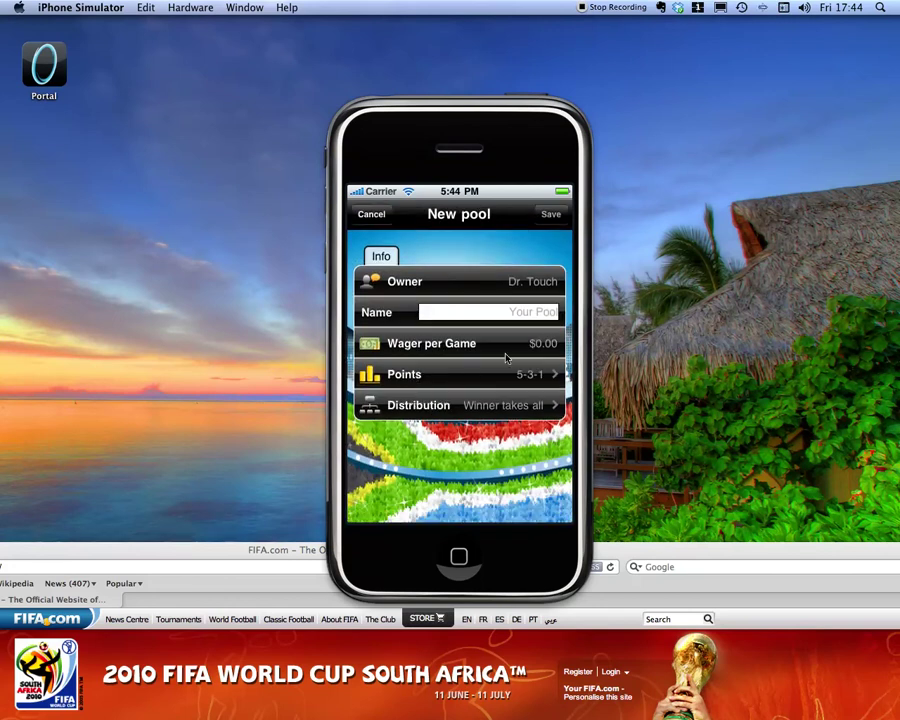
{"action": "left_click", "coordinate": [495, 317]}
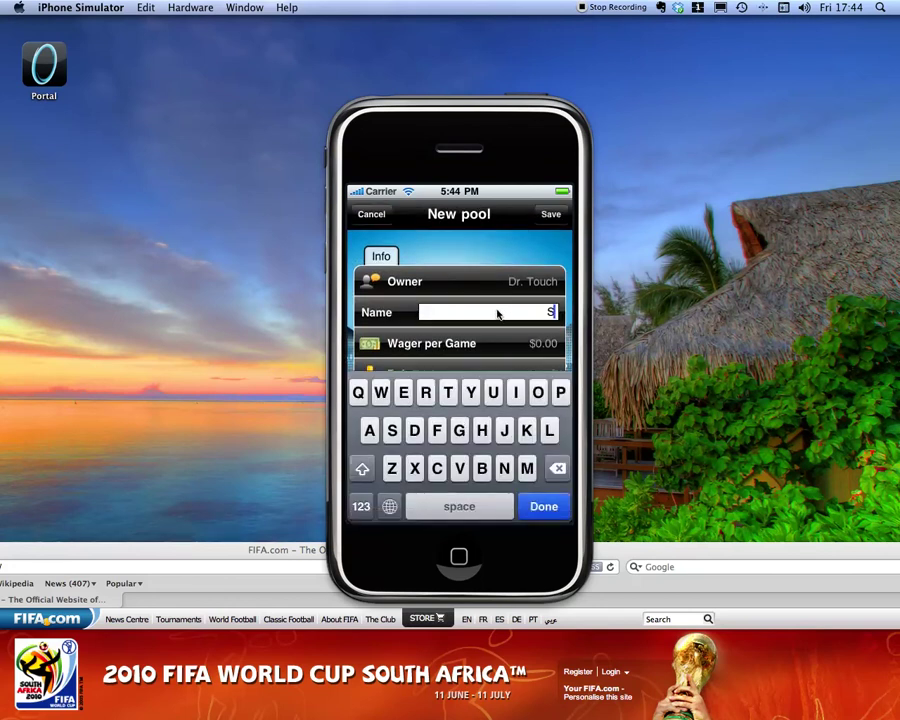
{"action": "type", "text": "Spasspool"}
{"action": "key", "text": "Return"}
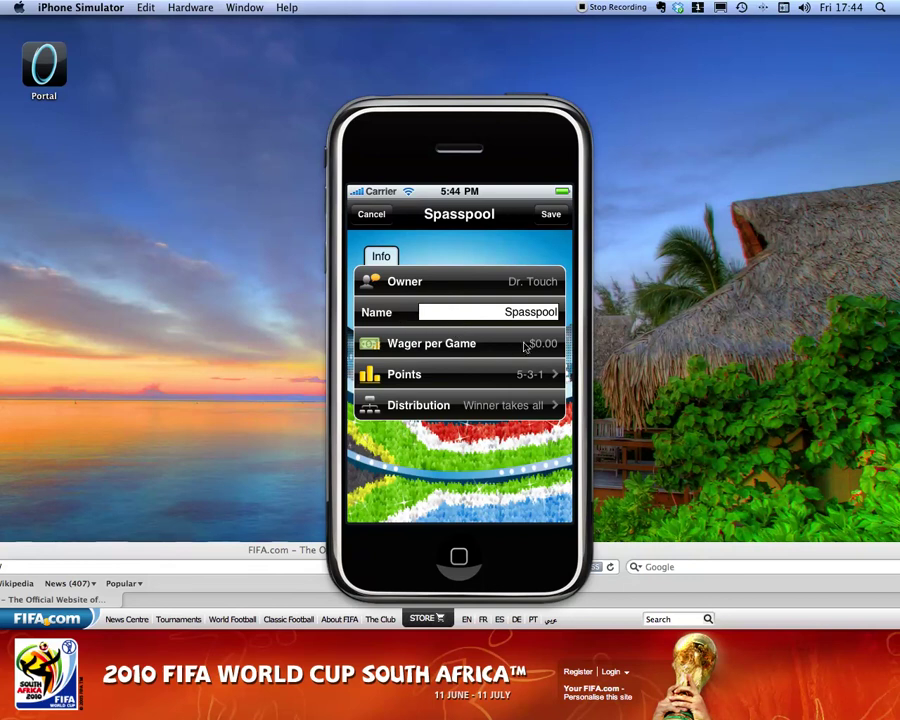
{"action": "left_click", "coordinate": [460, 343]}
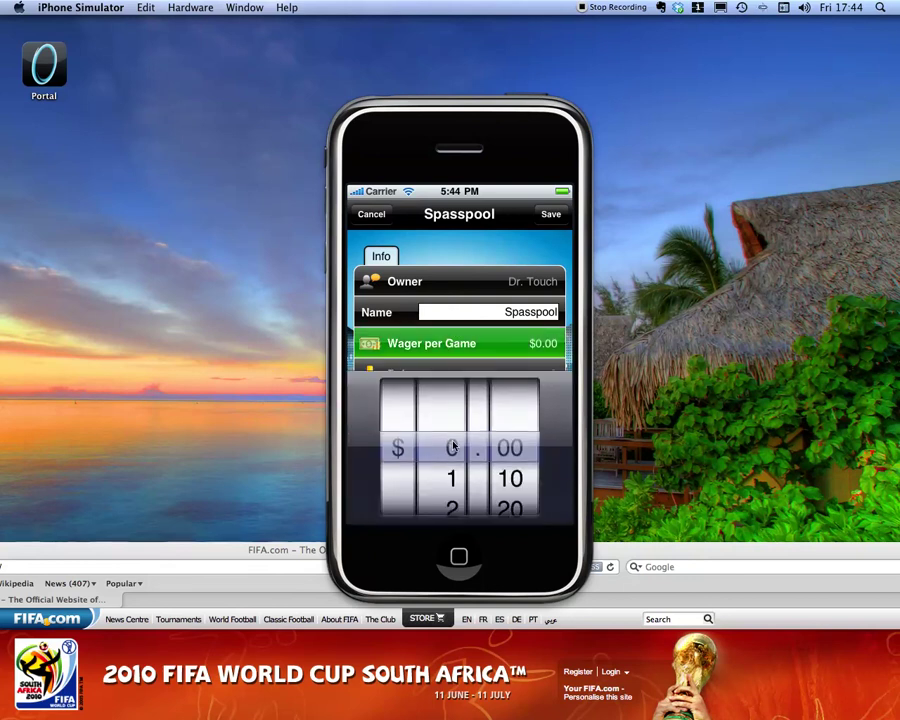
{"action": "left_click_drag", "start_coordinate": [452, 478], "coordinate": [452, 448]}
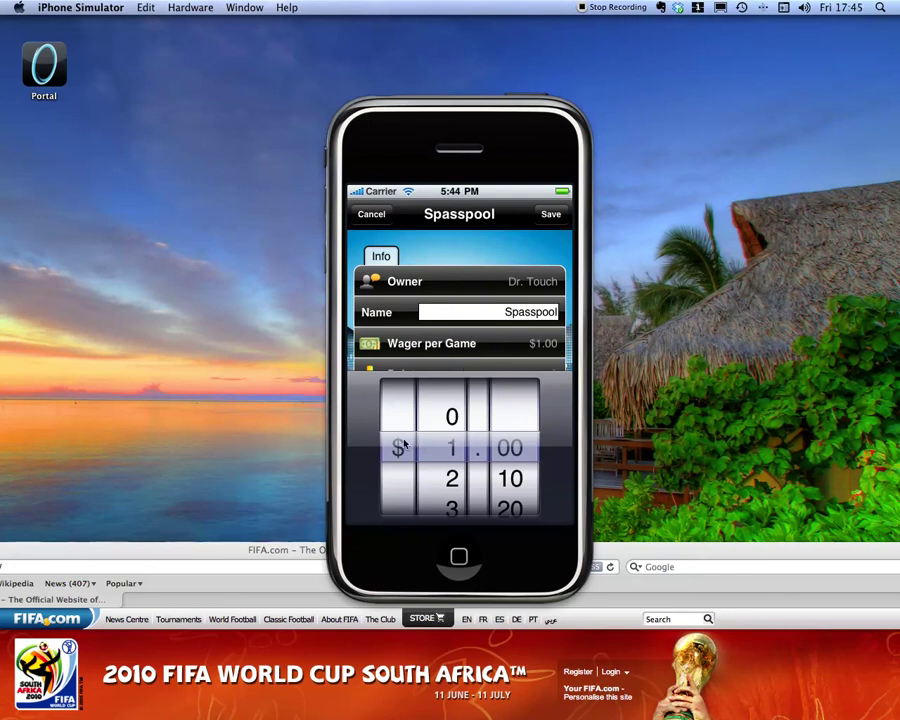
{"action": "left_click", "coordinate": [482, 338]}
- Change the points schedule to 0-3-1, with no points for an exact result
{"action": "left_click", "coordinate": [482, 374]}
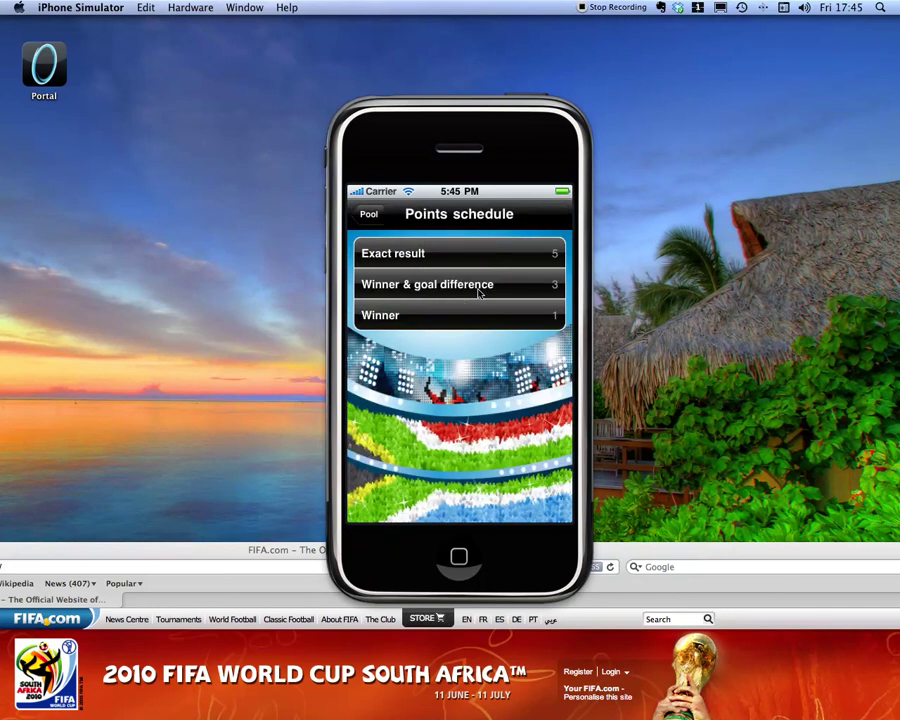
{"action": "left_click", "coordinate": [480, 258]}
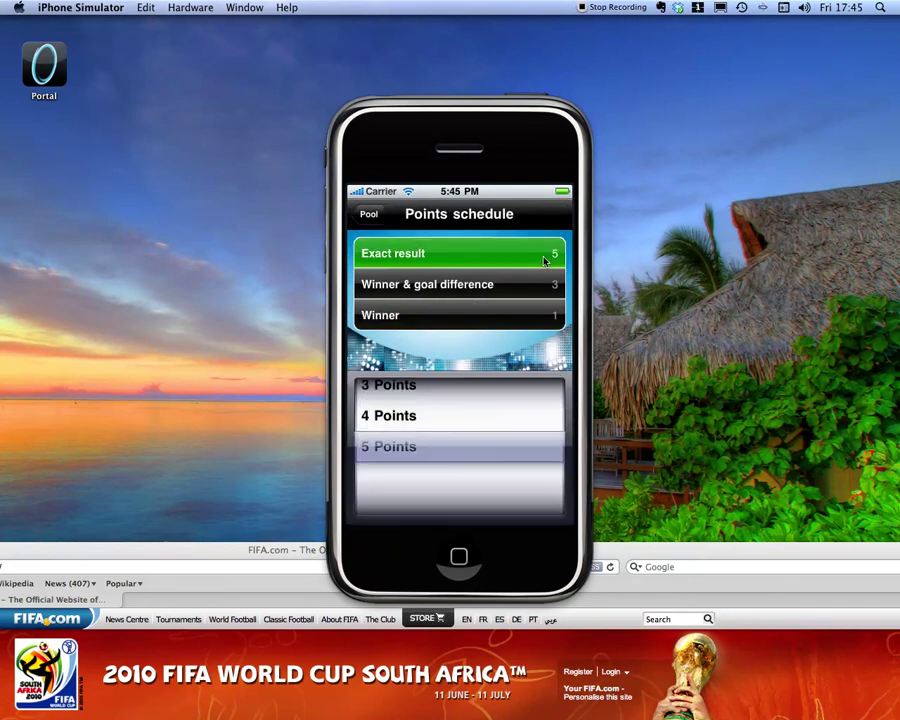
{"action": "left_click_drag", "start_coordinate": [464, 392], "coordinate": [474, 450]}
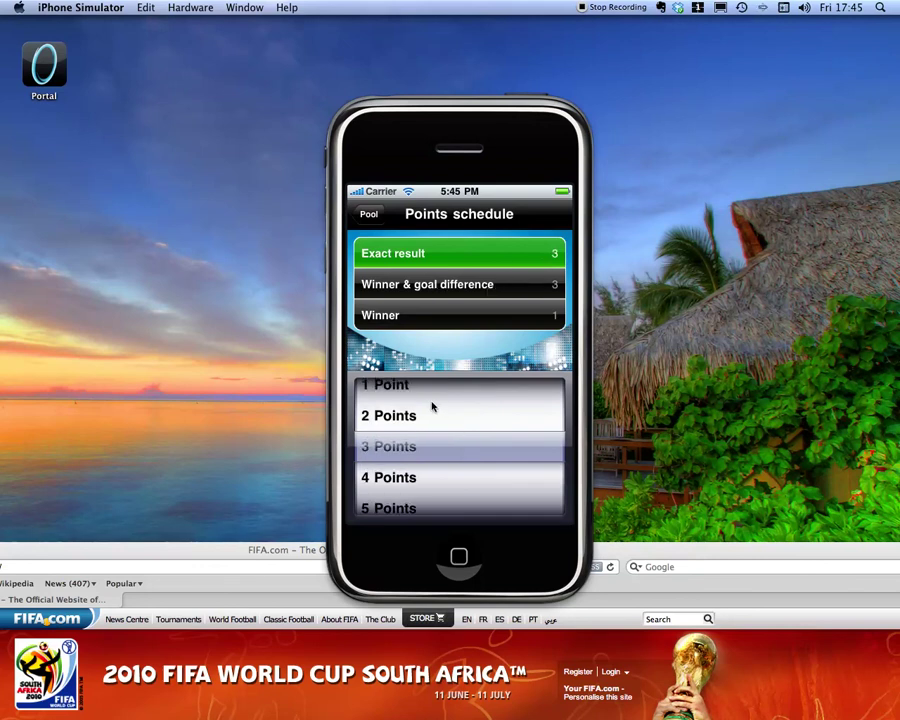
{"action": "left_click_drag", "start_coordinate": [430, 400], "coordinate": [432, 490]}
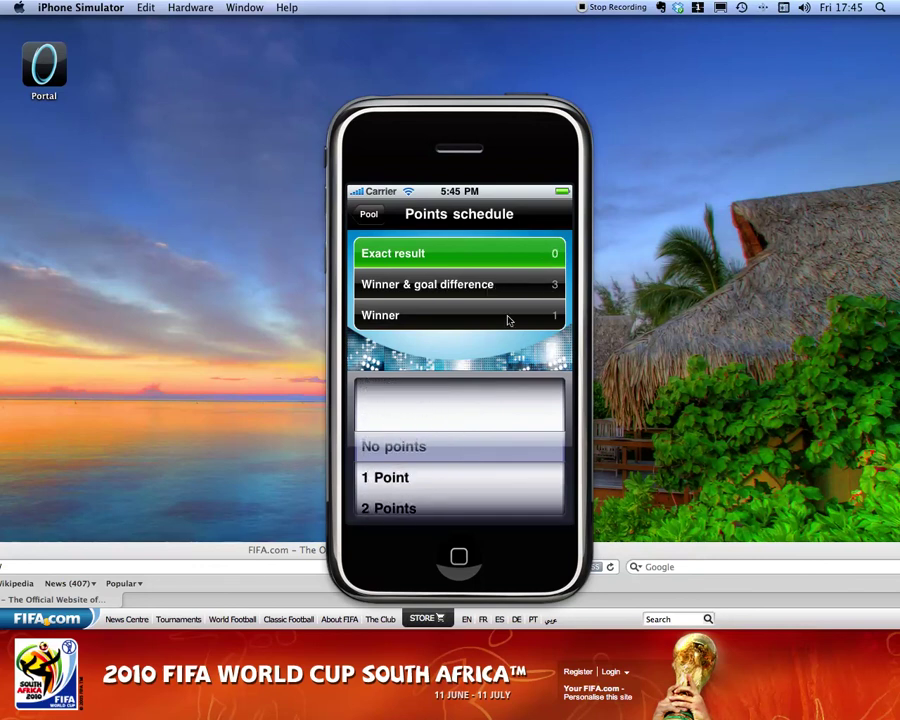
{"action": "left_click", "coordinate": [445, 291]}
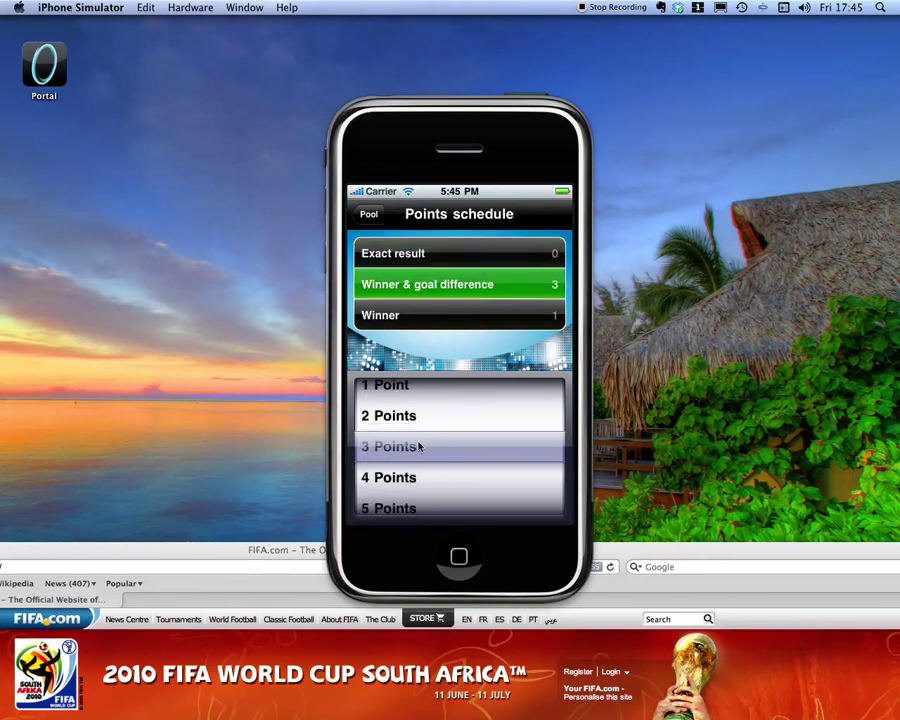
{"action": "left_click", "coordinate": [369, 214]}
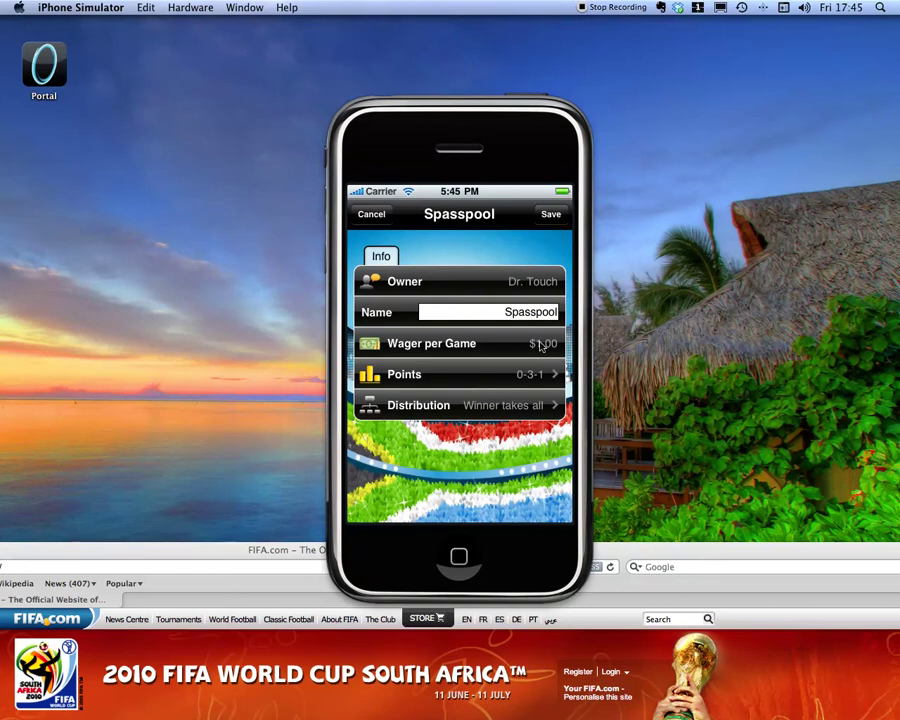
- Set Spasspool's prize distribution to Top 3 splitted after briefly picking Top 5
{"action": "left_click", "coordinate": [430, 374]}
{"action": "left_click", "coordinate": [369, 214]}
{"action": "left_click", "coordinate": [427, 406]}
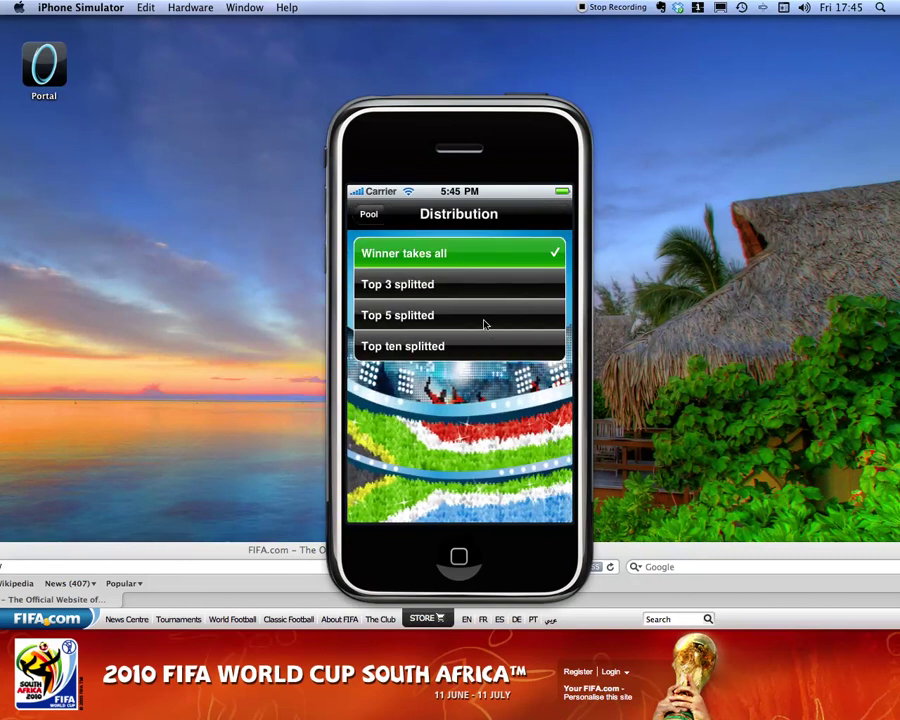
{"action": "left_click", "coordinate": [458, 316]}
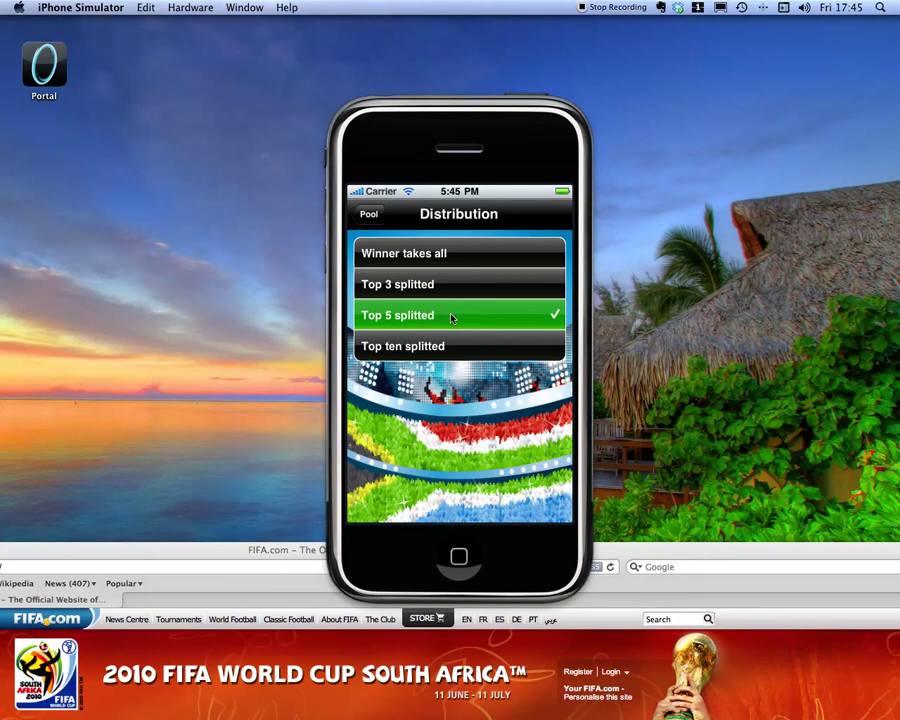
{"action": "left_click", "coordinate": [480, 285]}
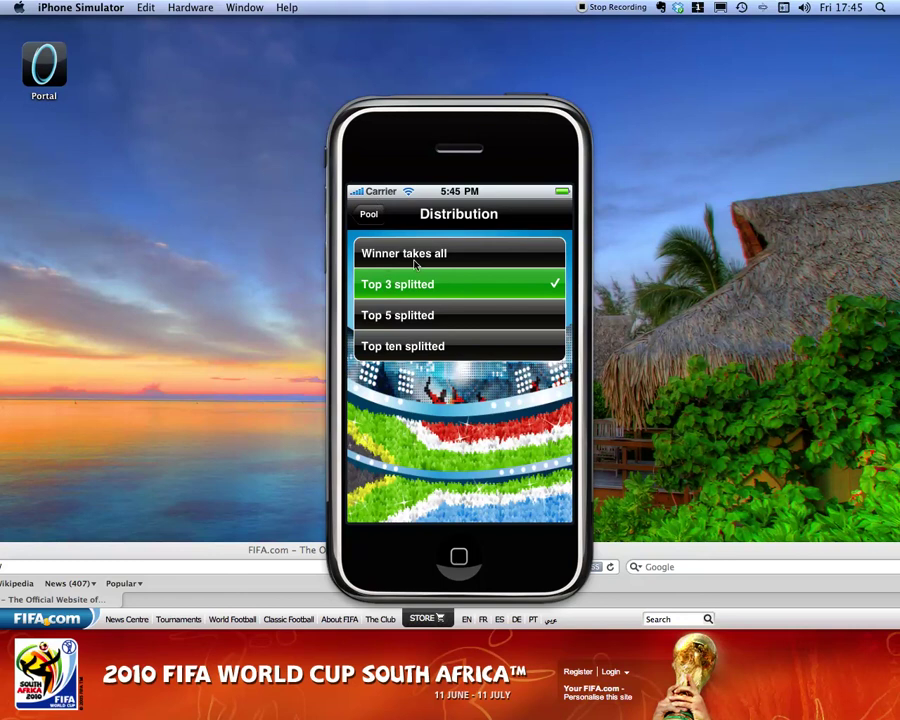
{"action": "left_click", "coordinate": [369, 214]}
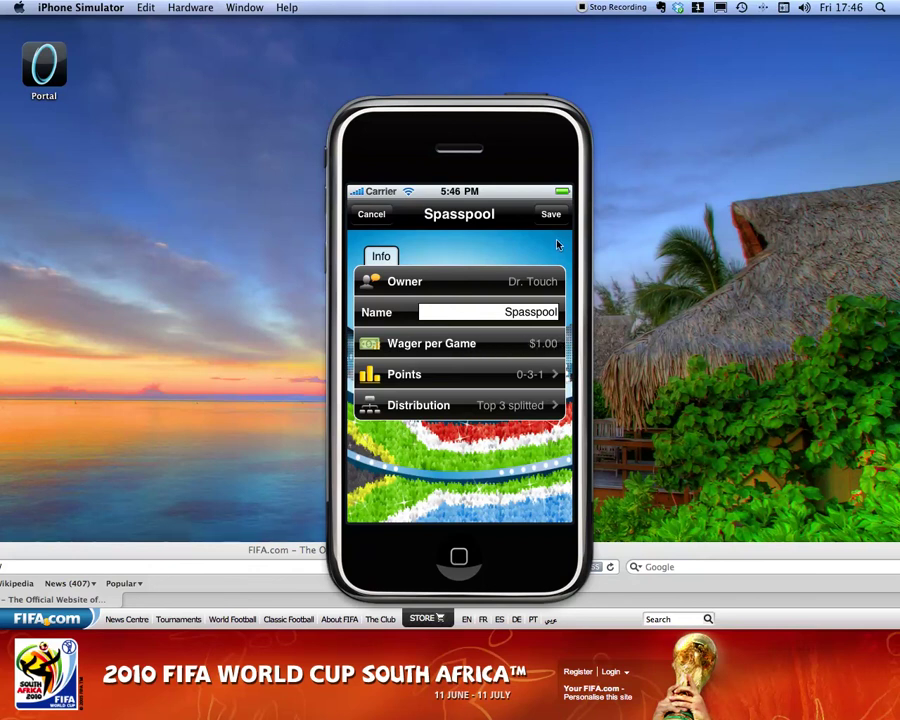
{"action": "left_click_drag", "start_coordinate": [510, 420], "coordinate": [514, 402]}
- Save Spasspool, open it, and preview then cancel the report and invitation e-mails
{"action": "left_click", "coordinate": [548, 216]}
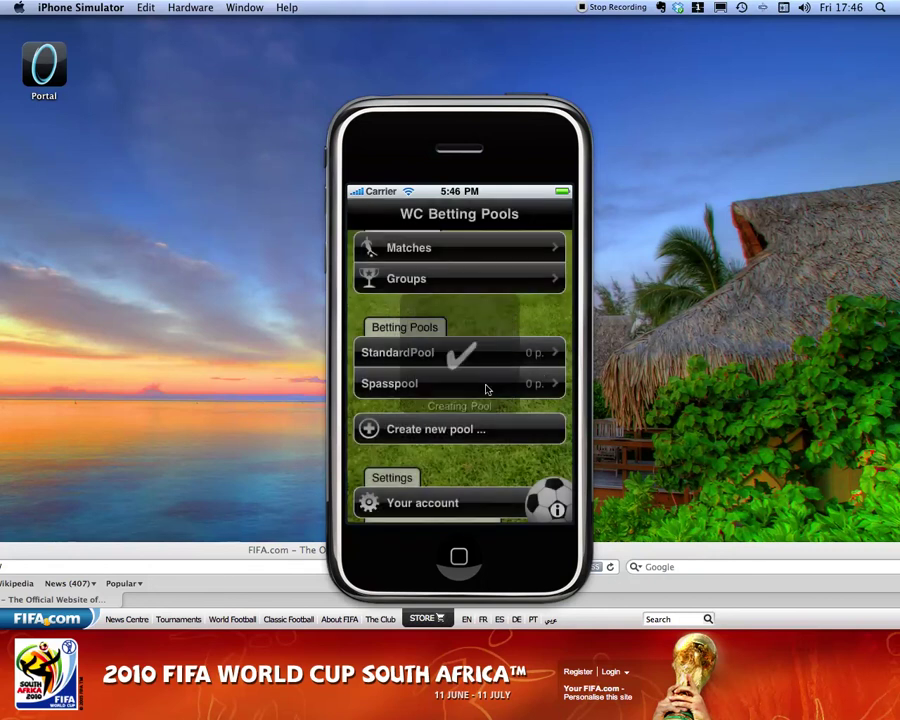
{"action": "left_click", "coordinate": [443, 388]}
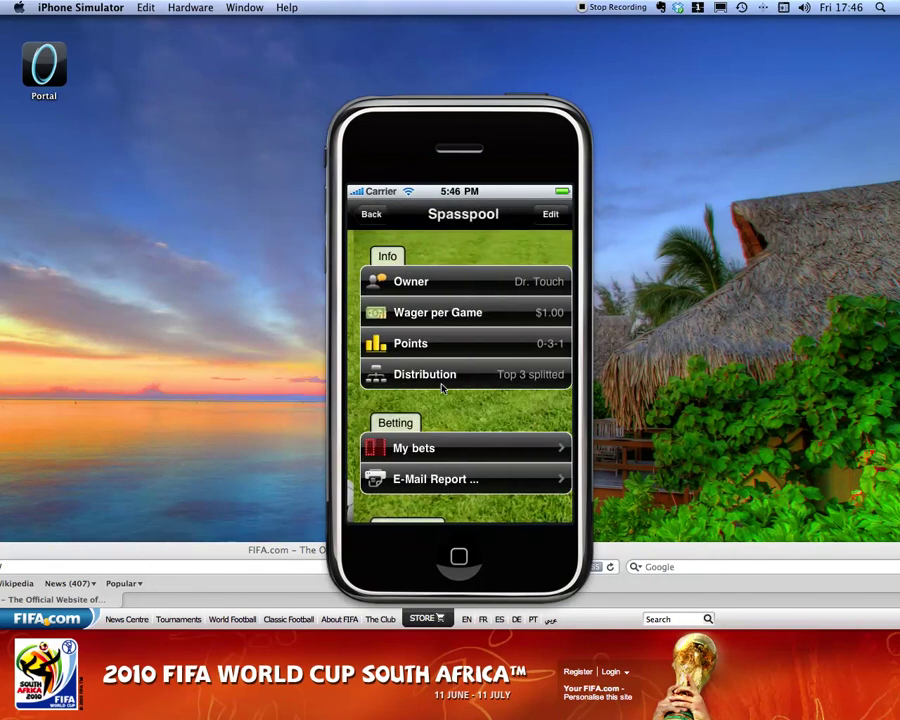
{"action": "scroll", "coordinate": [467, 408], "scroll_direction": "down", "scroll_amount": 5}
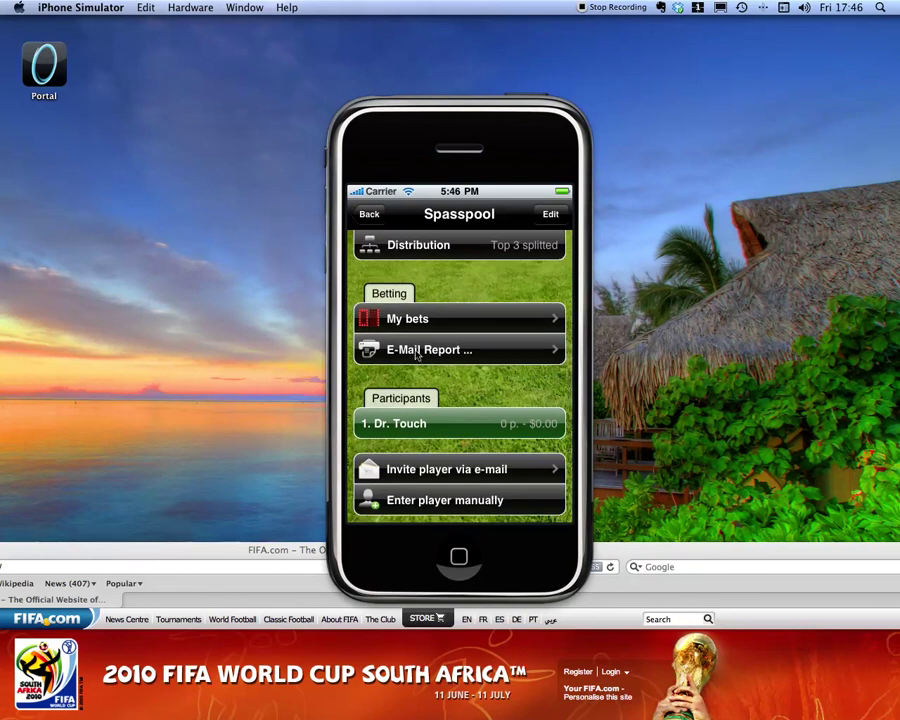
{"action": "left_click", "coordinate": [437, 352]}
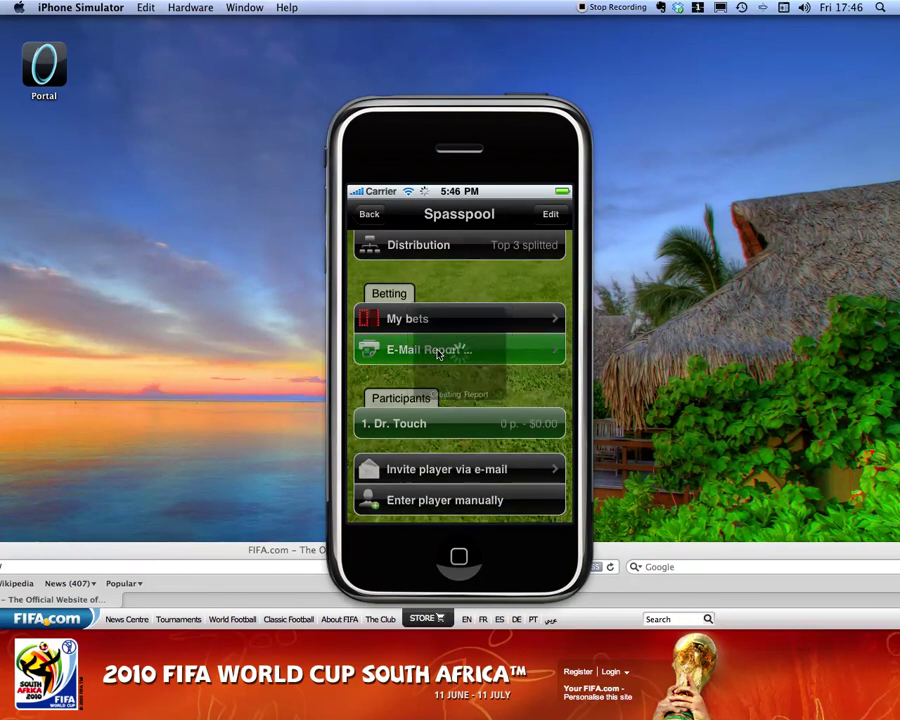
{"action": "scroll", "coordinate": [487, 465], "scroll_direction": "down", "scroll_amount": 10}
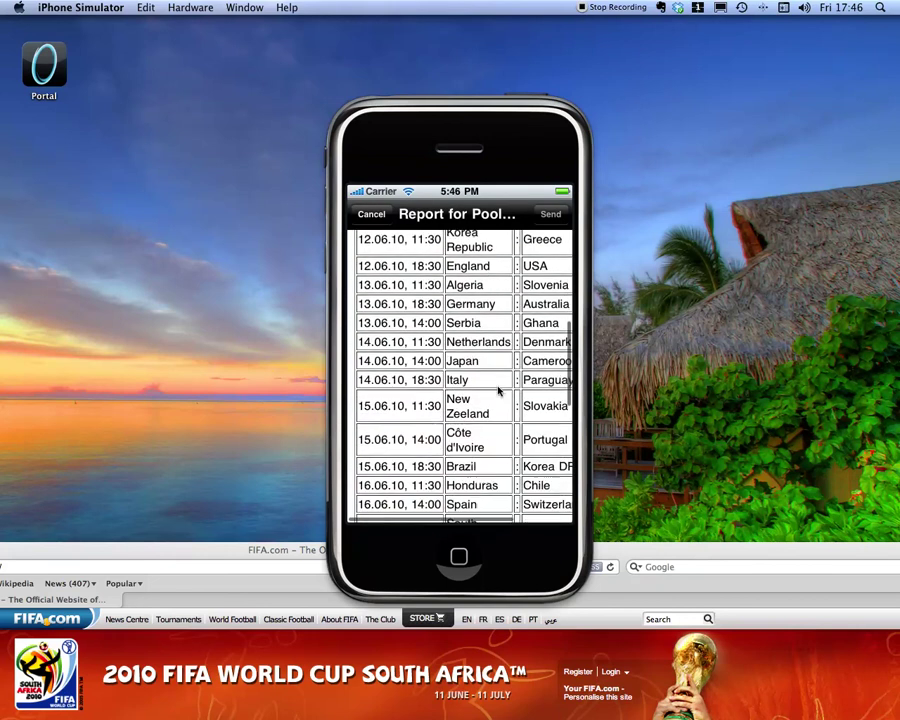
{"action": "scroll", "coordinate": [470, 410], "scroll_direction": "down", "scroll_amount": 5}
{"action": "scroll", "coordinate": [464, 401], "scroll_direction": "left", "scroll_amount": 3}
{"action": "scroll", "coordinate": [463, 401], "scroll_direction": "up", "scroll_amount": 10}
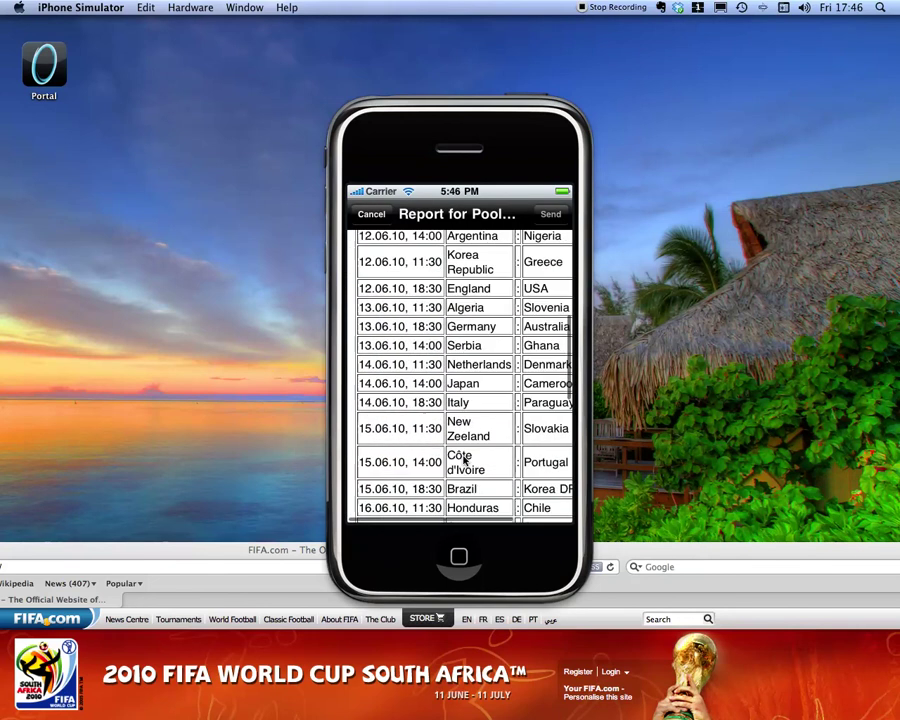
{"action": "scroll", "coordinate": [463, 401], "scroll_direction": "up", "scroll_amount": 5}
{"action": "scroll", "coordinate": [464, 459], "scroll_direction": "down", "scroll_amount": 5}
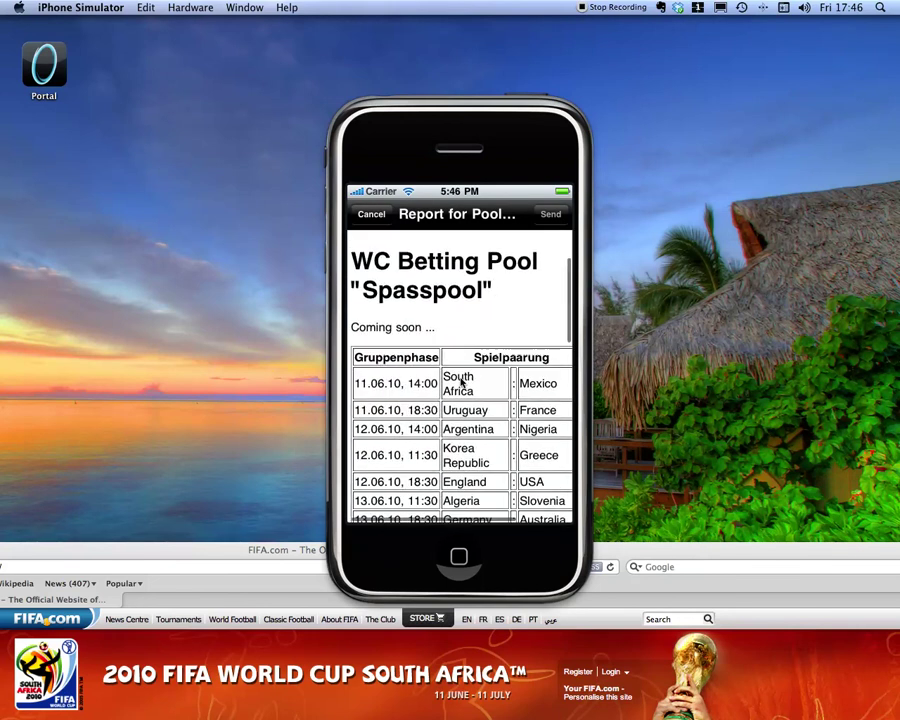
{"action": "left_click", "coordinate": [371, 214]}
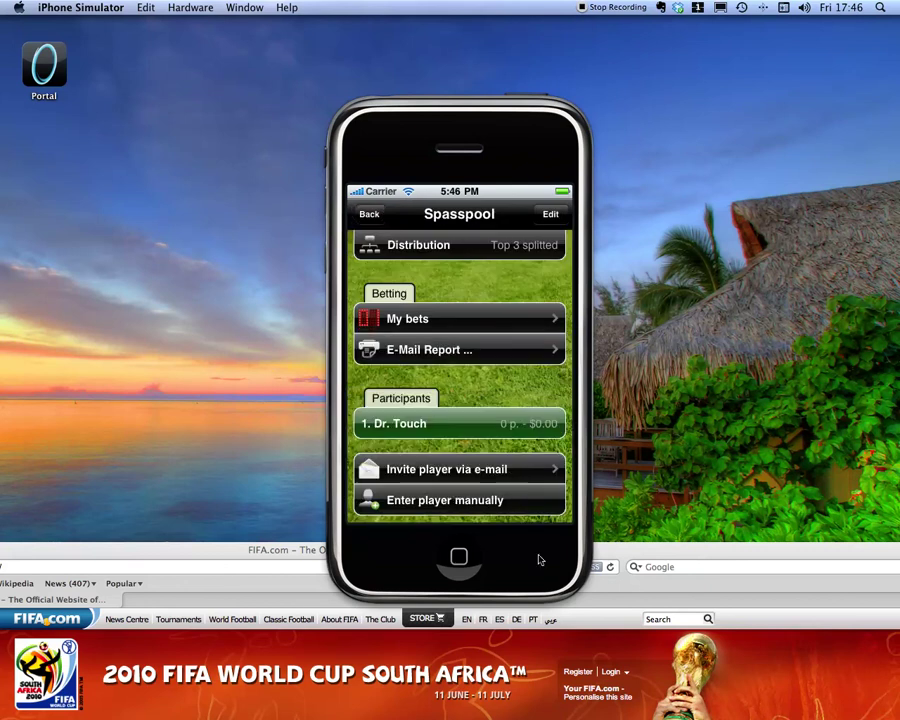
{"action": "left_click", "coordinate": [420, 470]}
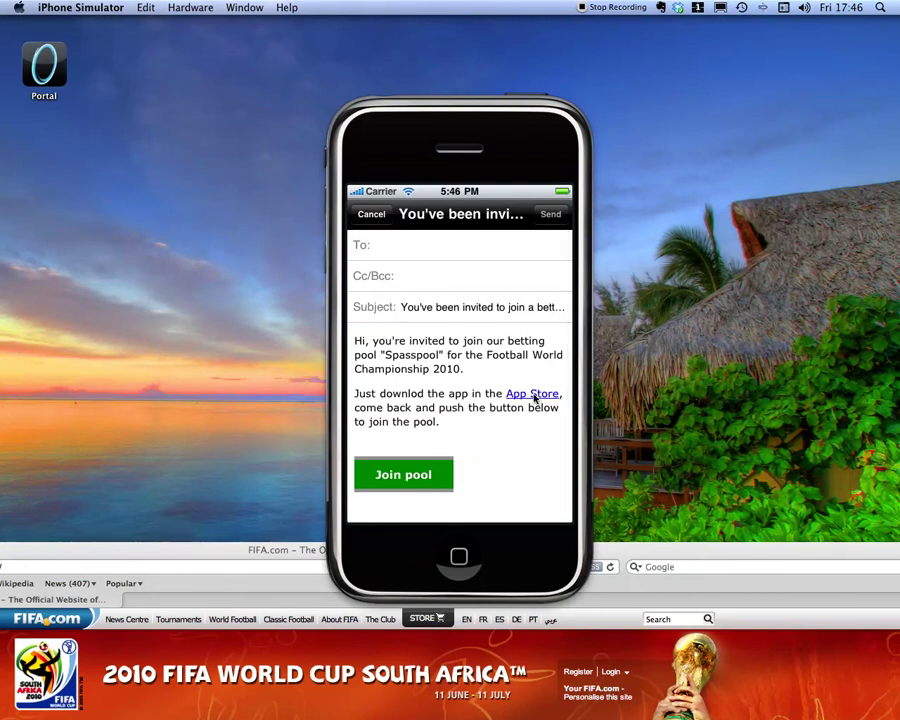
{"action": "left_click", "coordinate": [371, 213]}
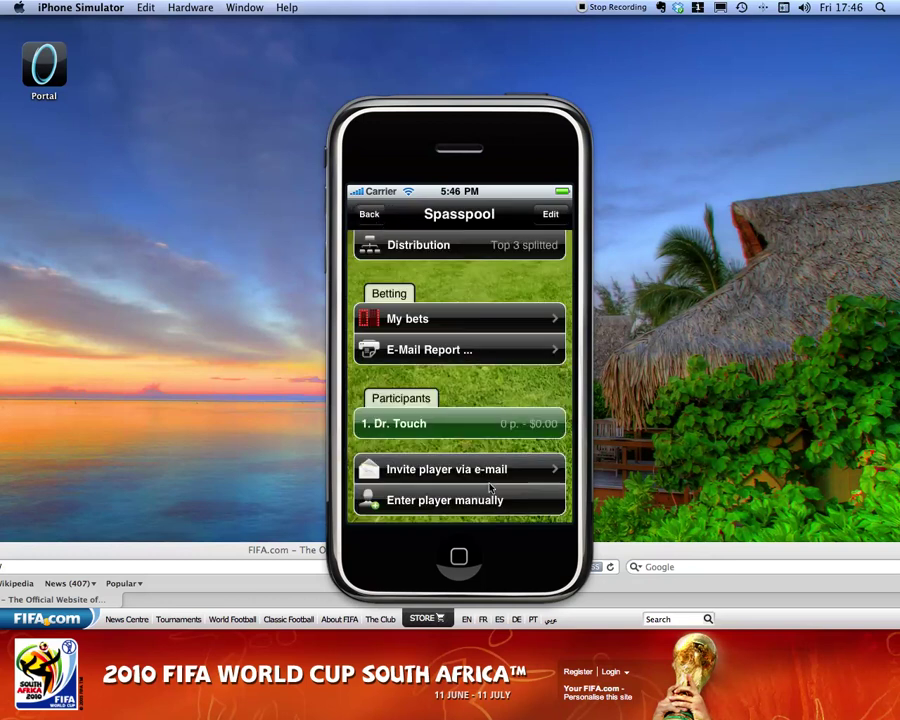
- Log in a second player manually, check Spasspool's participants, and return to the pools list
{"action": "left_click", "coordinate": [448, 500]}
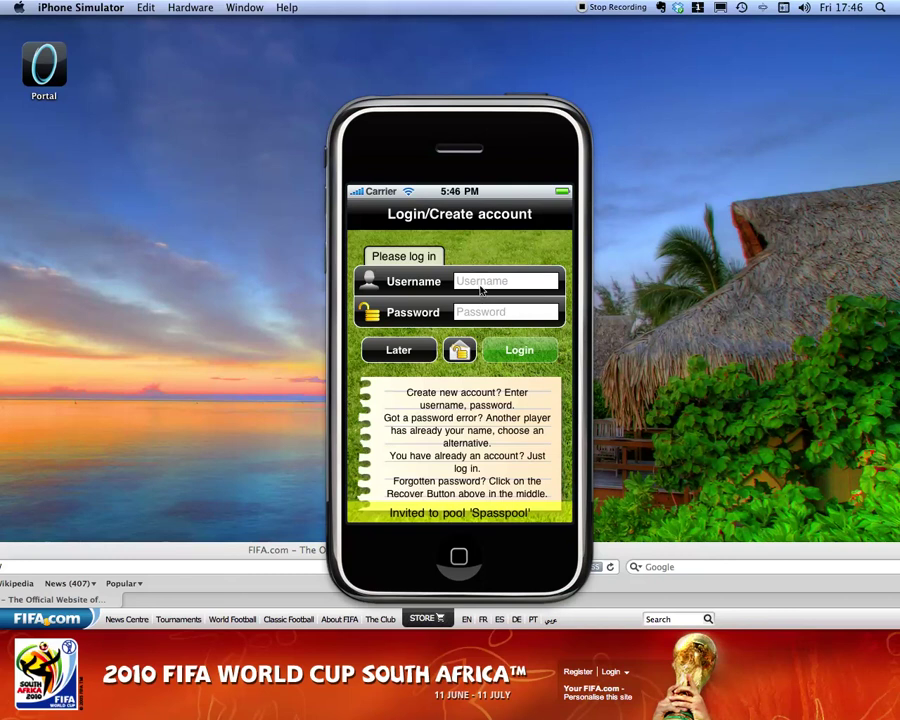
{"action": "left_click", "coordinate": [505, 281]}
{"action": "left_click", "coordinate": [505, 312]}
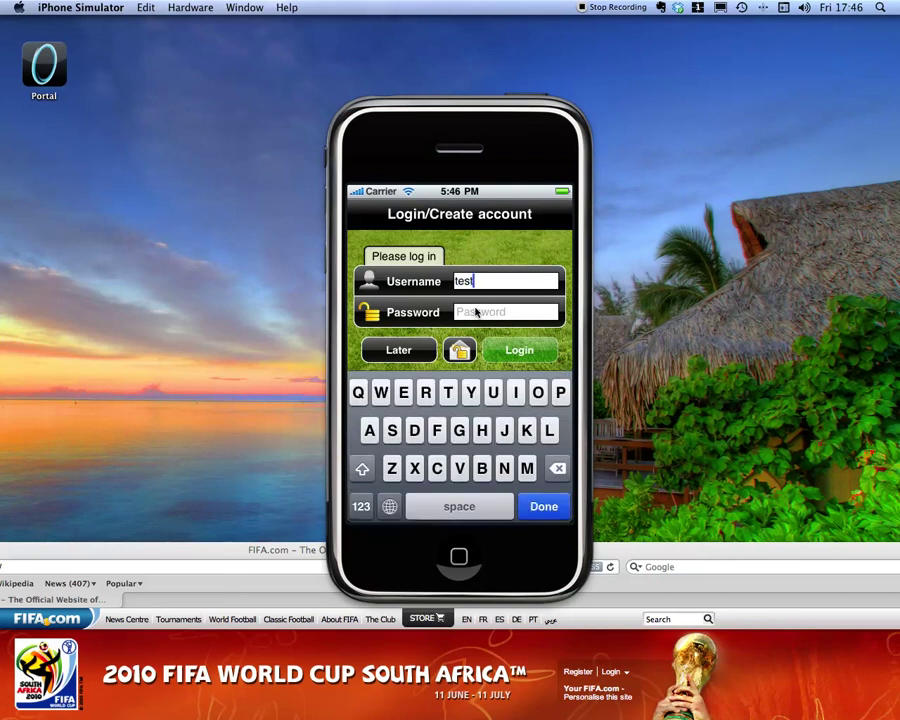
{"action": "left_click", "coordinate": [519, 350]}
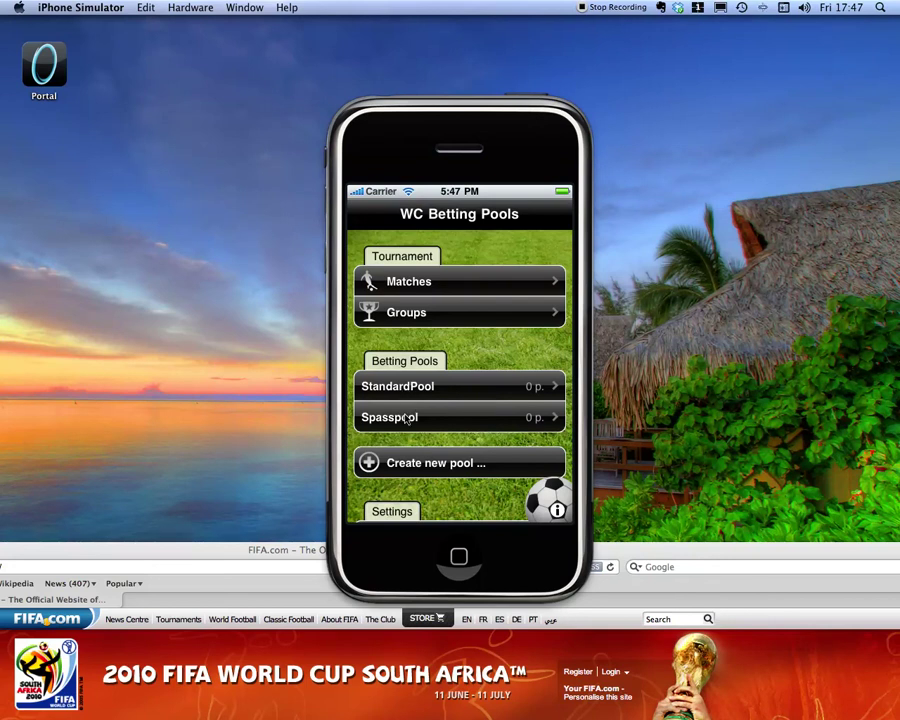
{"action": "left_click", "coordinate": [407, 418]}
{"action": "scroll", "coordinate": [500, 400], "scroll_direction": "down", "scroll_amount": 3}
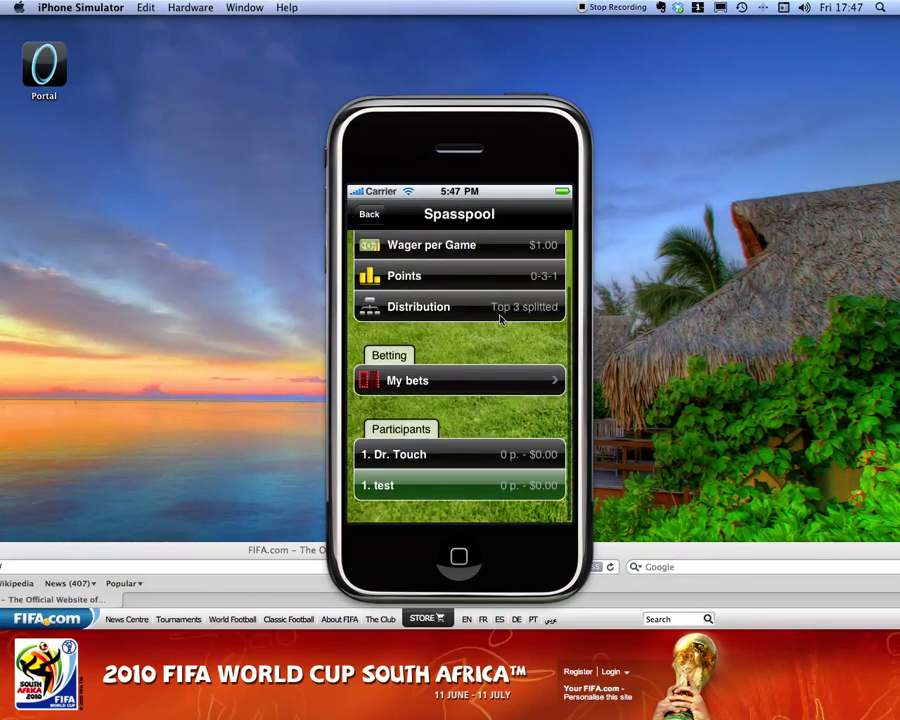
{"action": "left_click", "coordinate": [369, 214]}
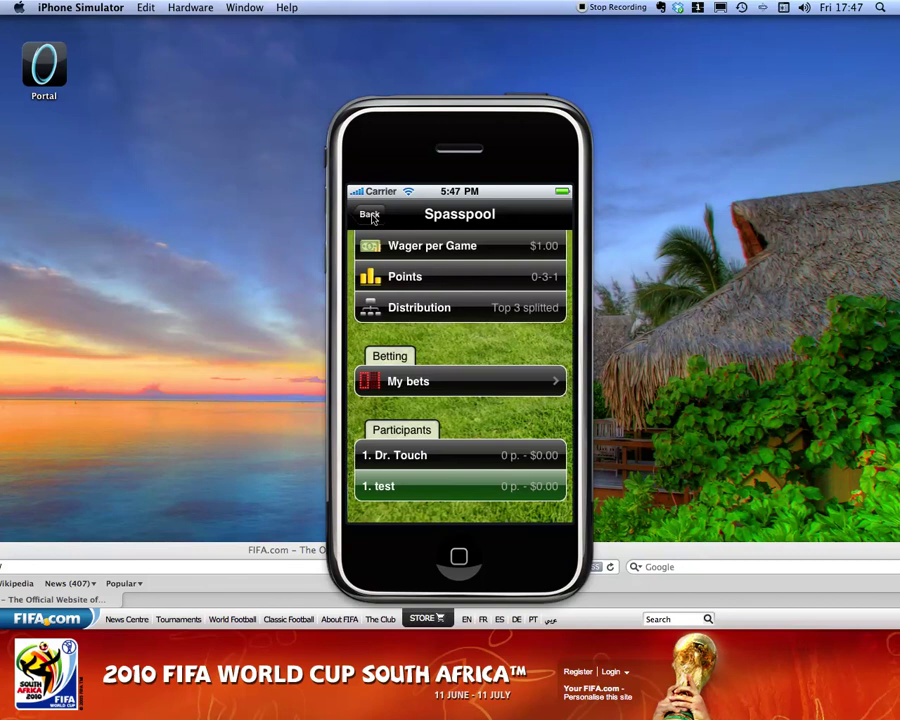
{"action": "left_click_drag", "start_coordinate": [457, 502], "coordinate": [457, 426]}
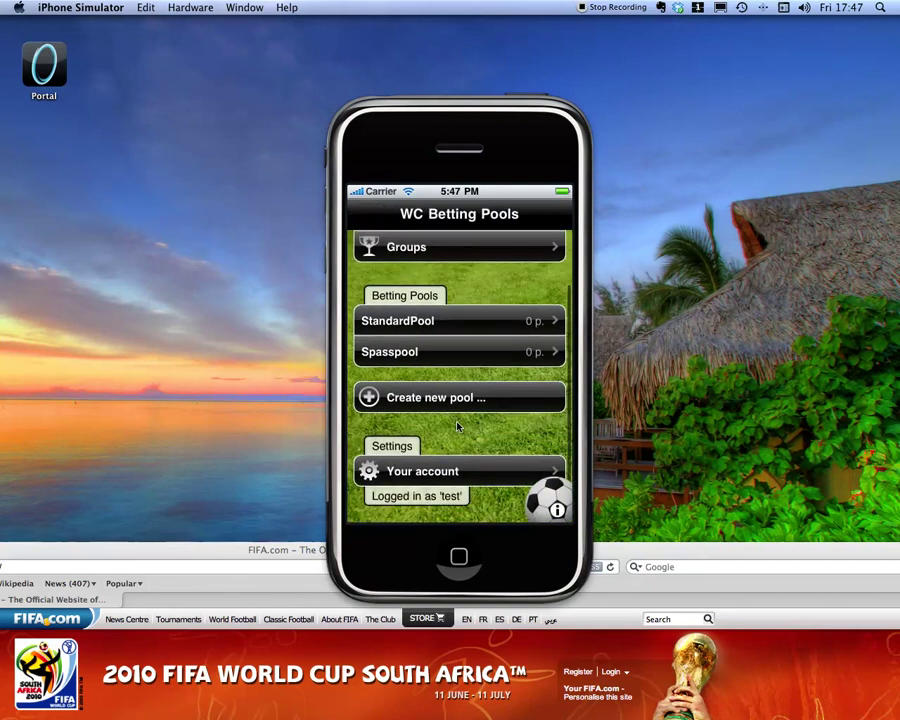